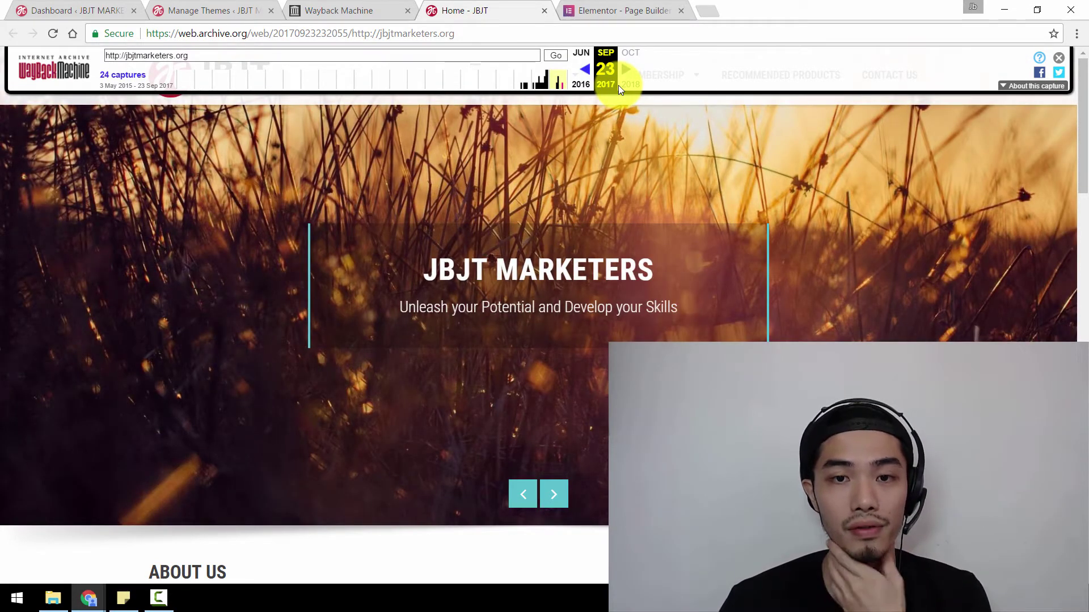
# Review the archived September 2017 capture of the JBJT Marketers homepage, from the banner through the footer forms
pyautogui.scroll(-7, 498, 244)
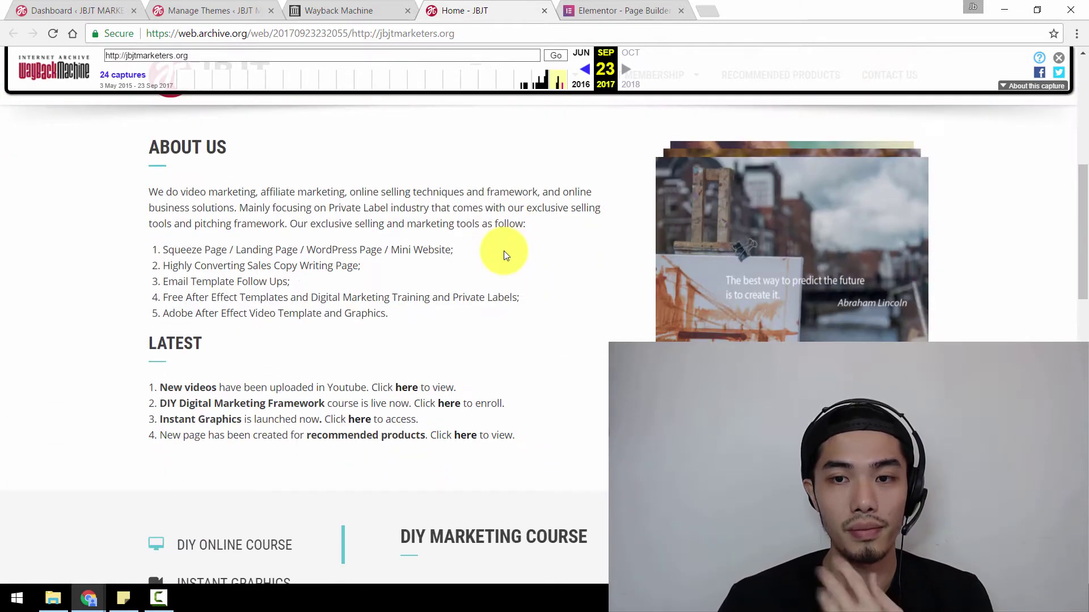
pyautogui.scroll(-2, 504, 251)
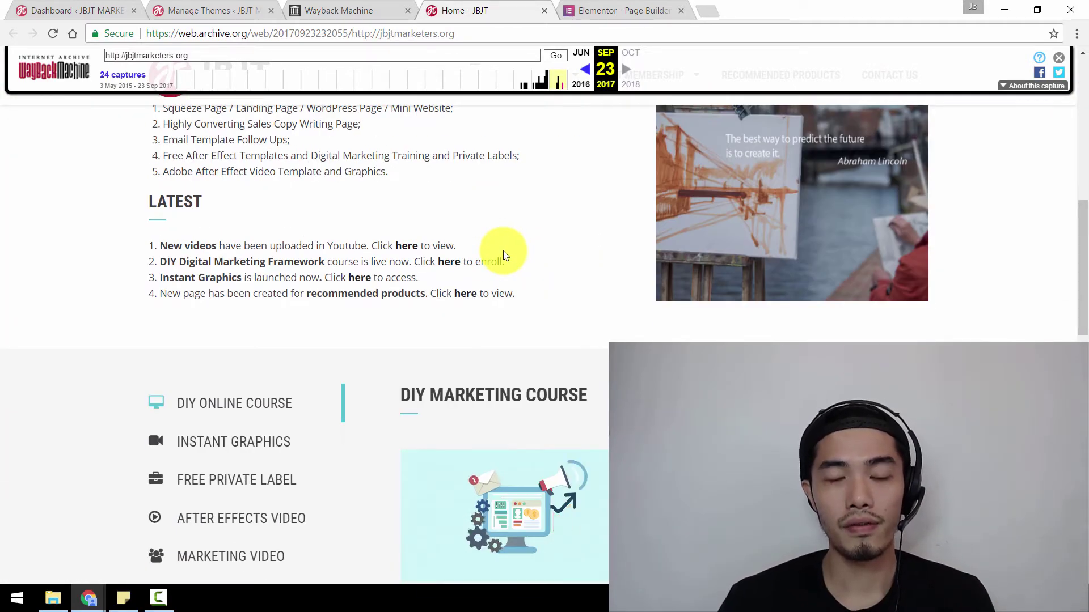
pyautogui.scroll(-10, 503, 255)
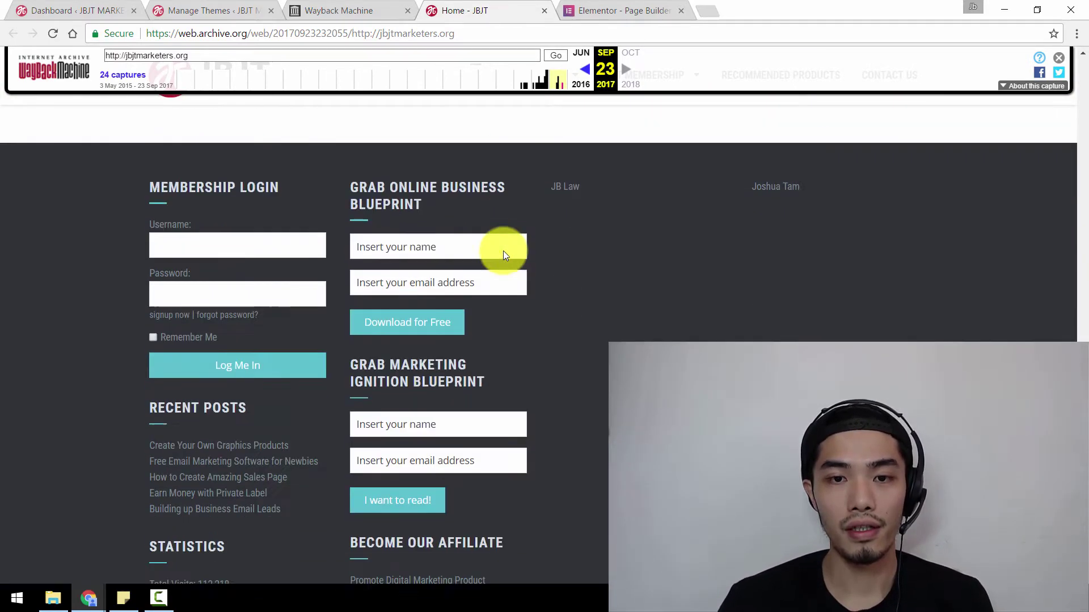
pyautogui.scroll(19, 502, 251)
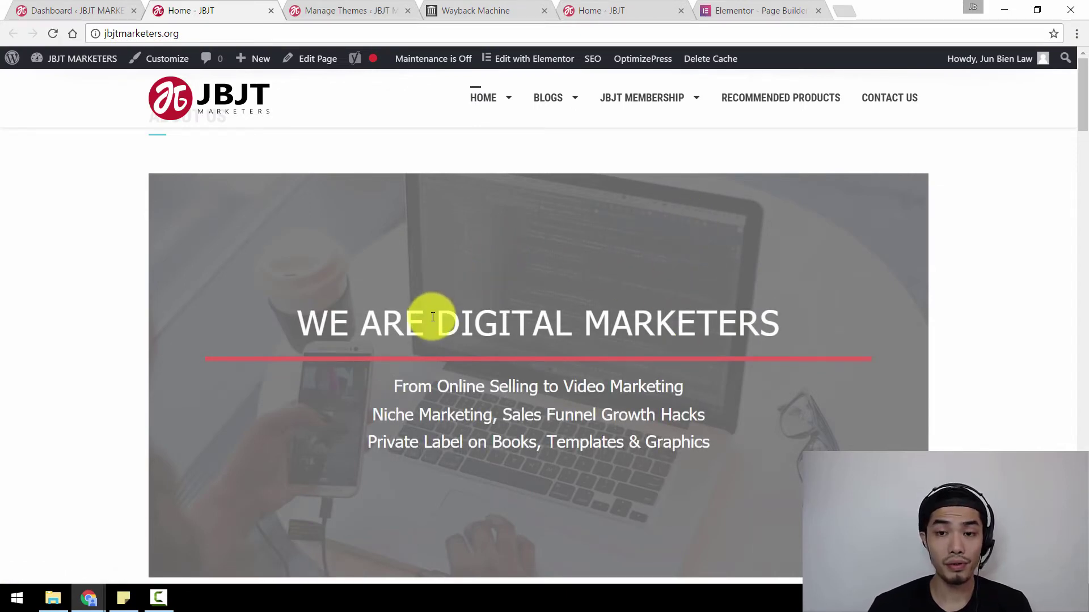
# Examine the current JBJT Marketers homepage, including its services, team expertise bars and private label banner sections
pyautogui.scroll(-5, 982, 277)
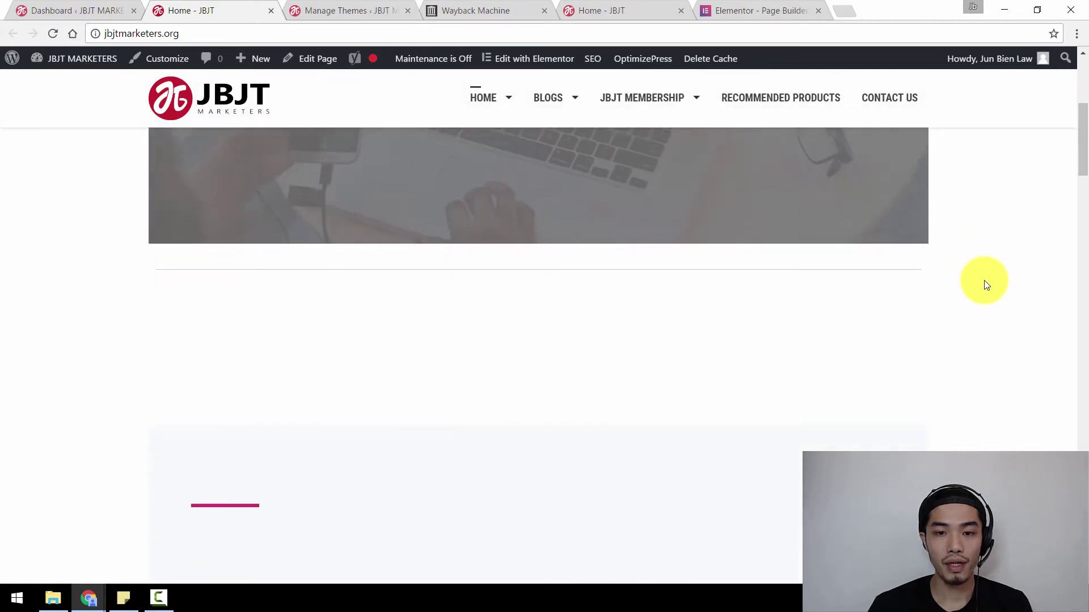
pyautogui.scroll(-3, 985, 283)
pyautogui.scroll(-1, 985, 284)
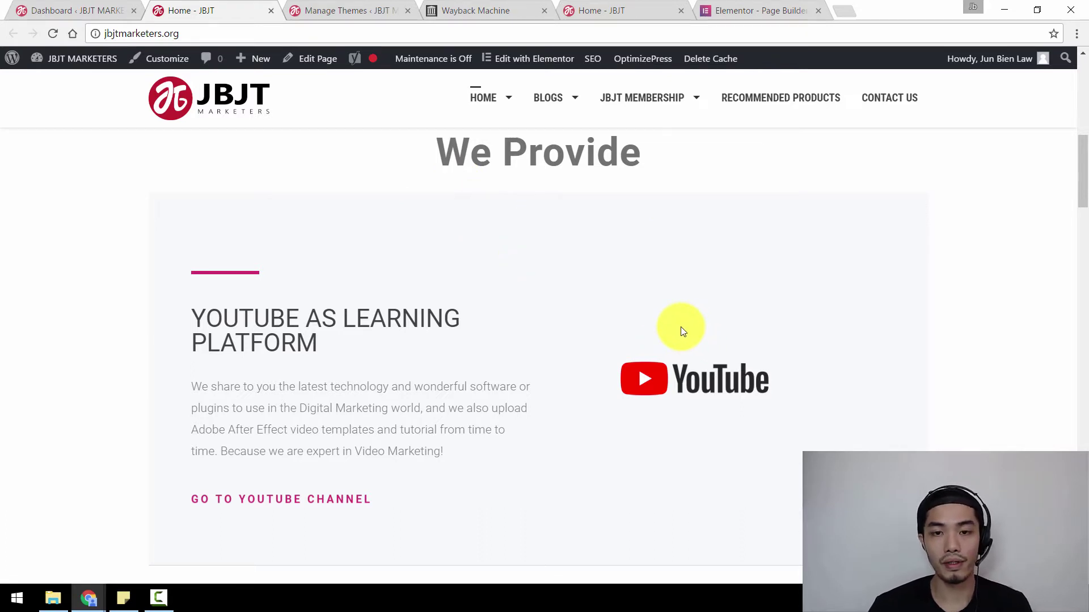
pyautogui.scroll(-8, 681, 331)
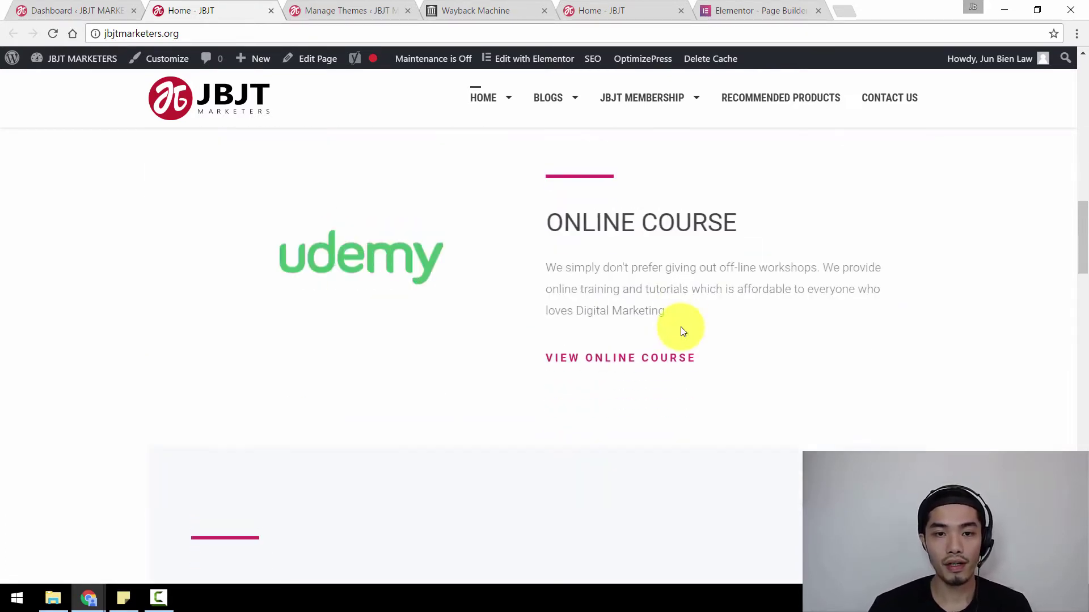
pyautogui.scroll(-15, 682, 330)
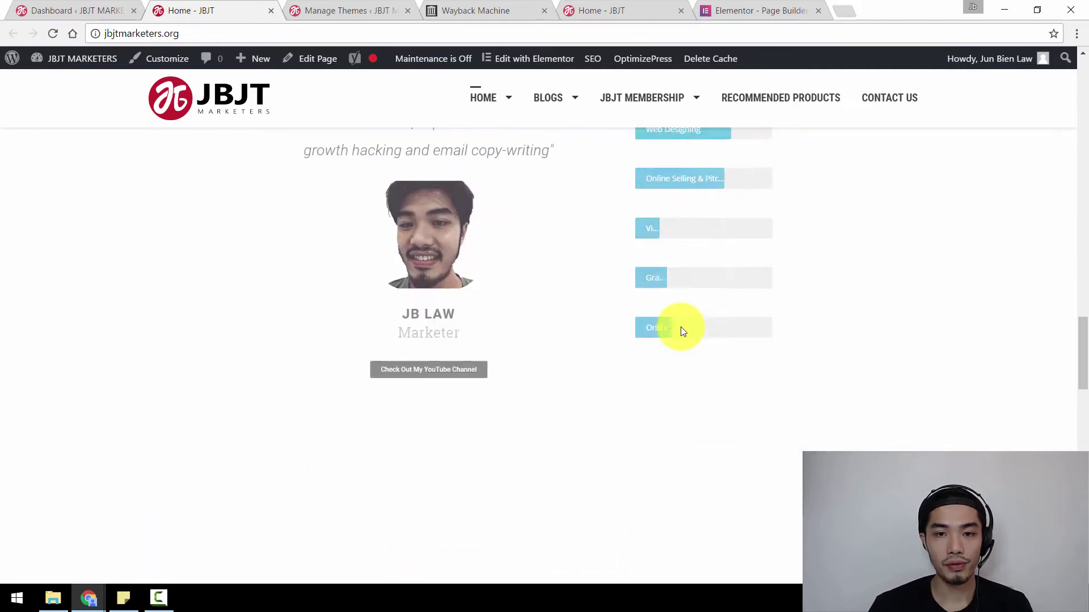
pyautogui.scroll(1, 680, 327)
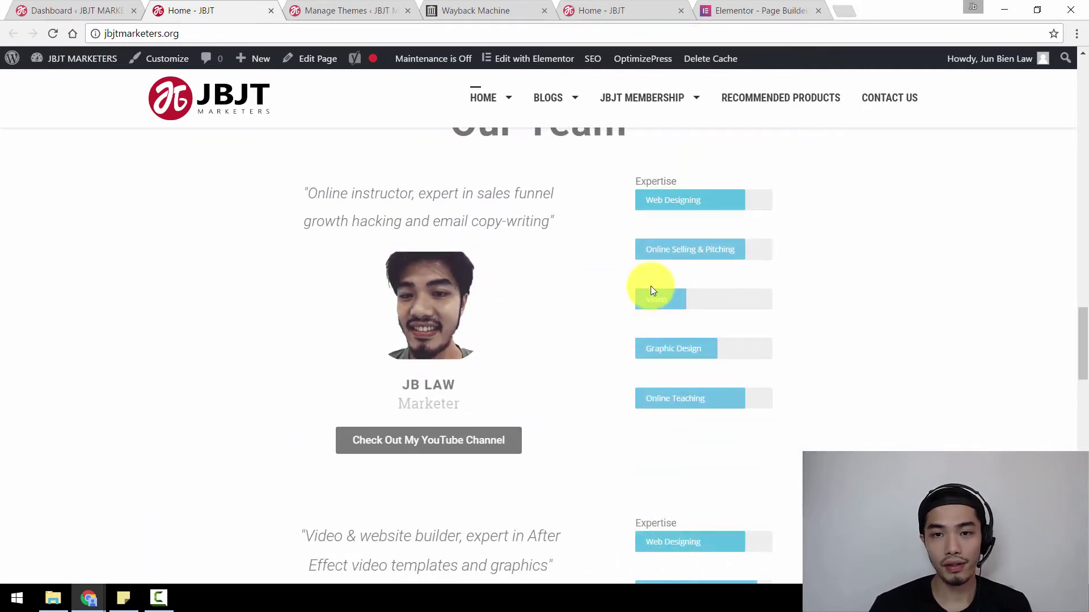
pyautogui.scroll(1, 660, 278)
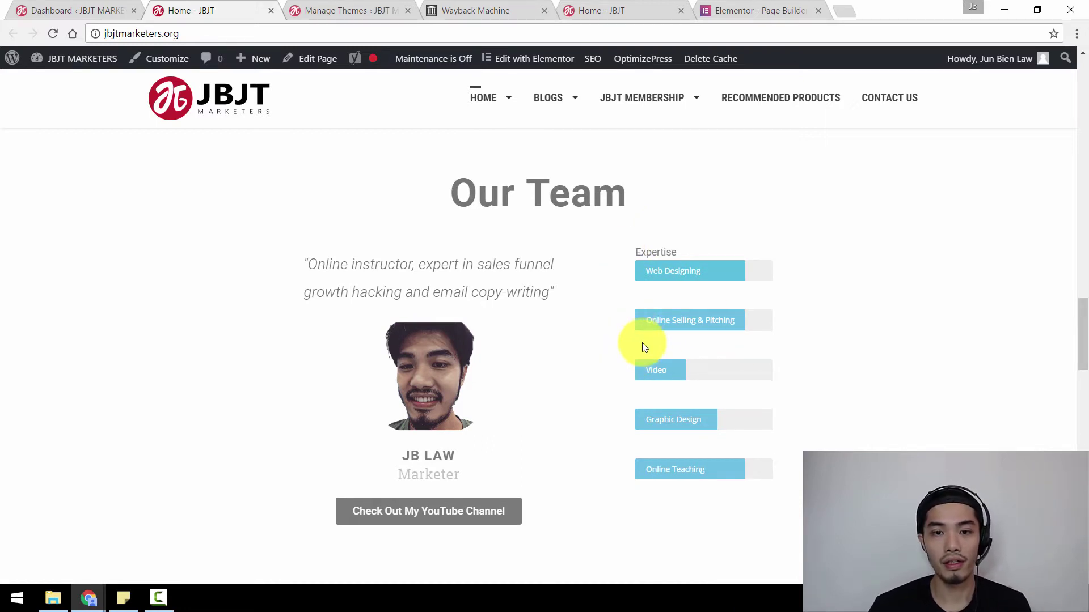
pyautogui.scroll(-10, 643, 346)
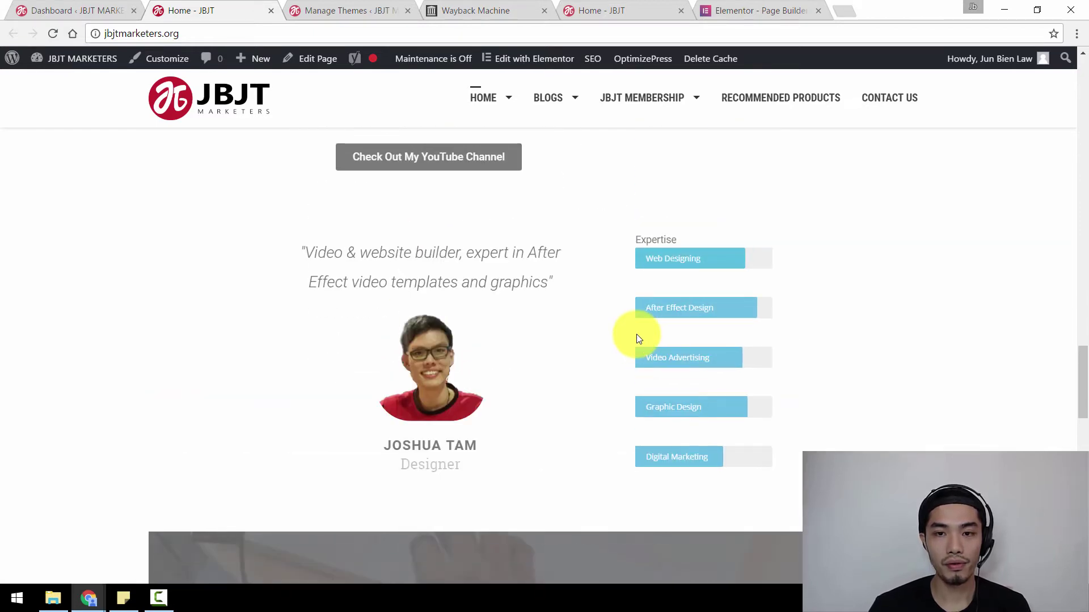
pyautogui.scroll(-1, 636, 335)
pyautogui.scroll(1, 618, 315)
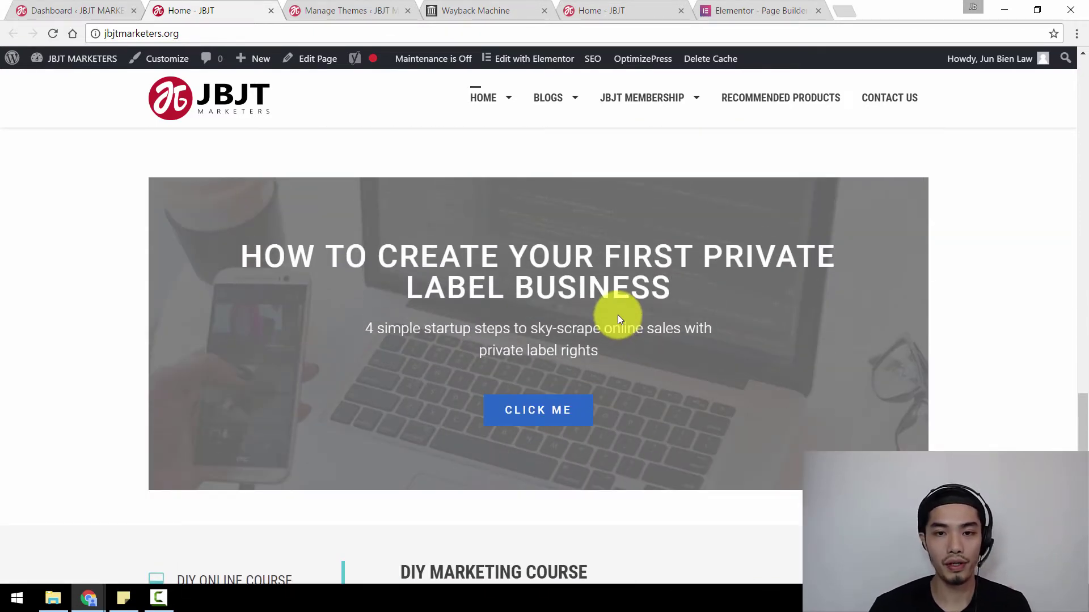
# View the page linked from the private label business banner in a separate tab, and close it again
pyautogui.middleClick(587, 404)
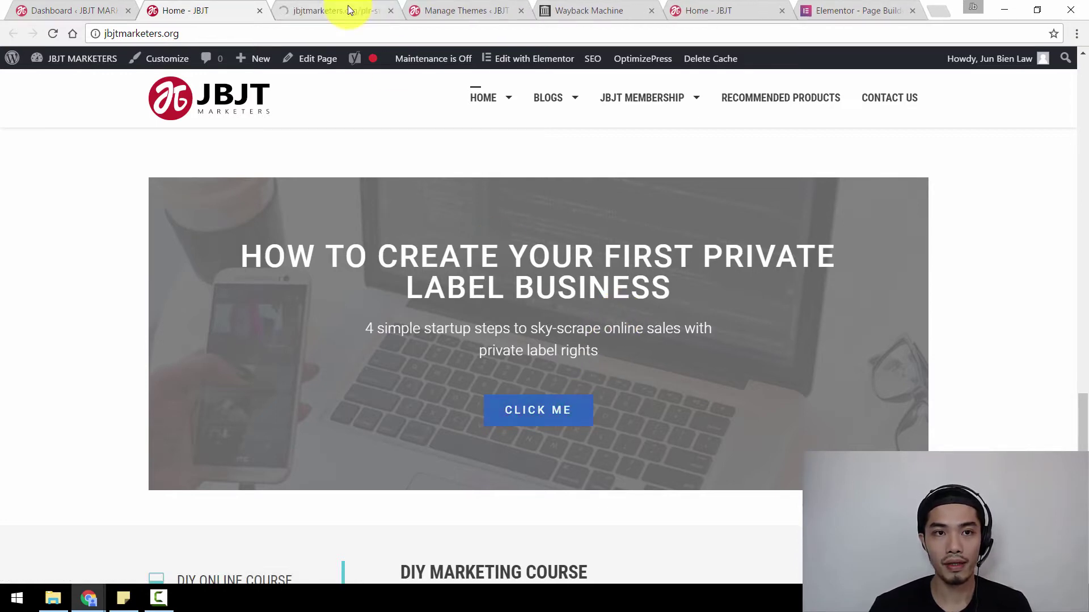
pyautogui.click(348, 5)
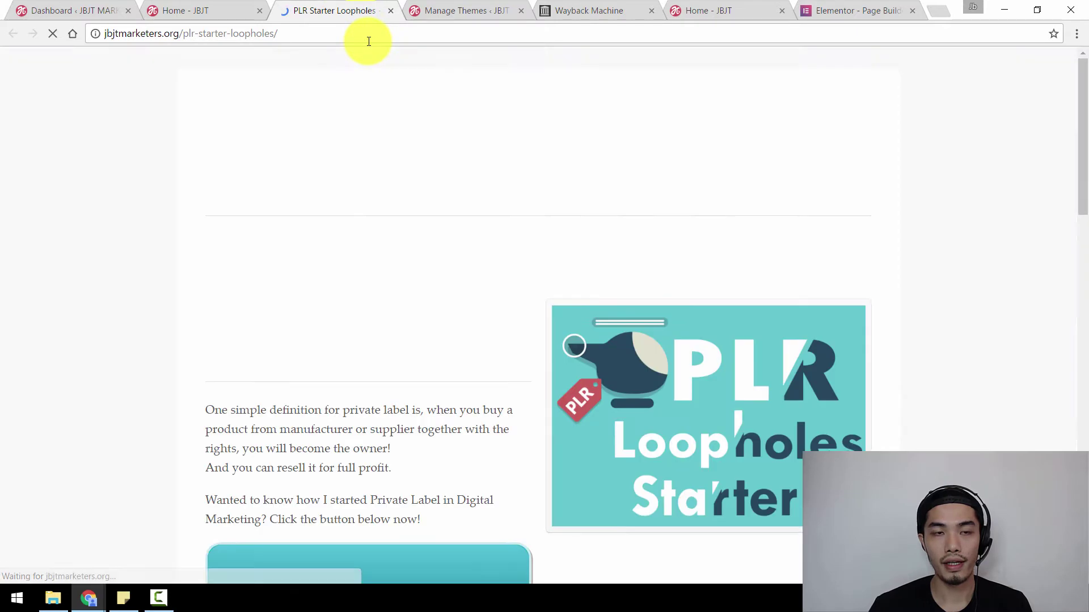
pyautogui.click(392, 11)
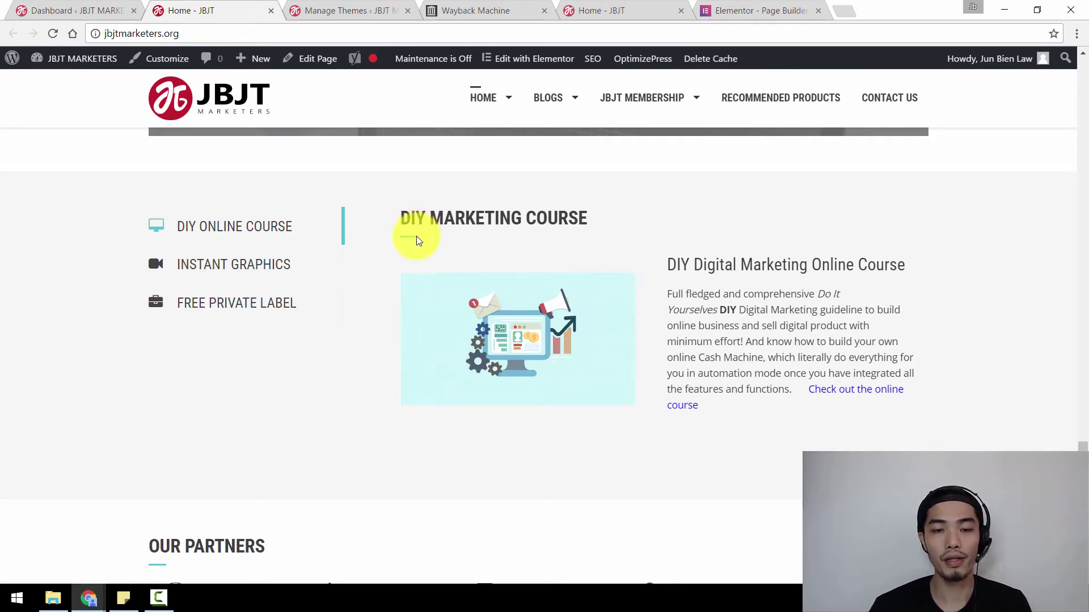
# Switch to the WordPress admin and start a new page from the Pages list
pyautogui.hotkey('ctrl', 'Tab')
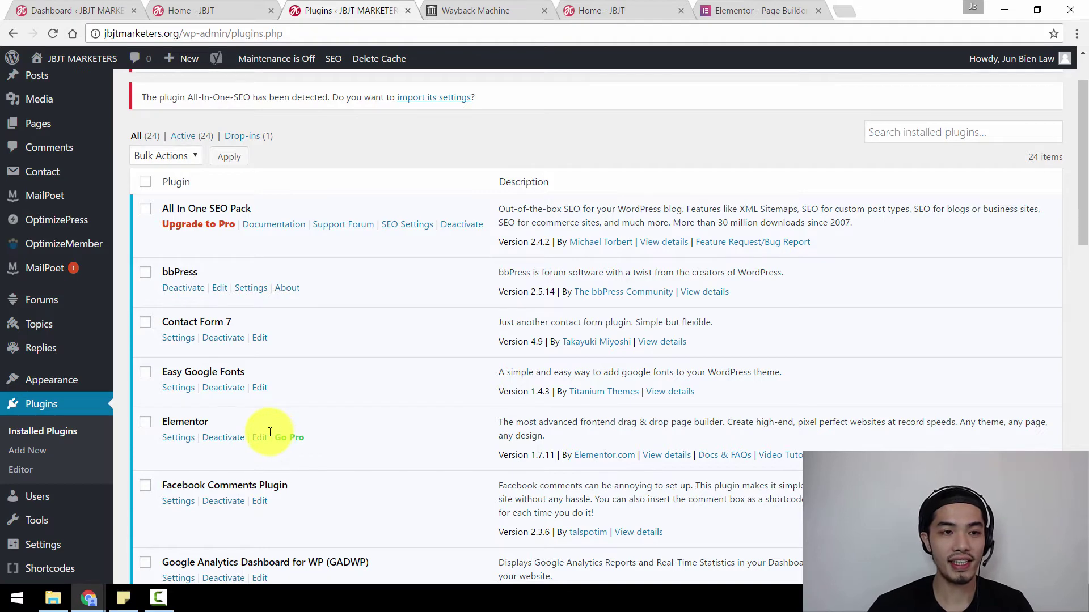
pyautogui.scroll(2, 270, 432)
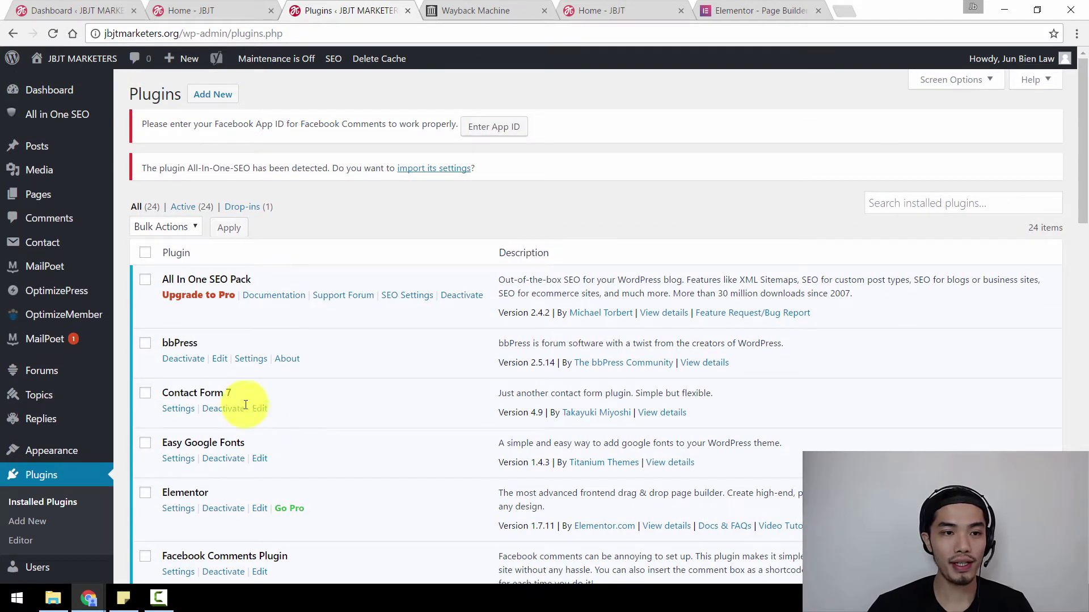
pyautogui.click(55, 203)
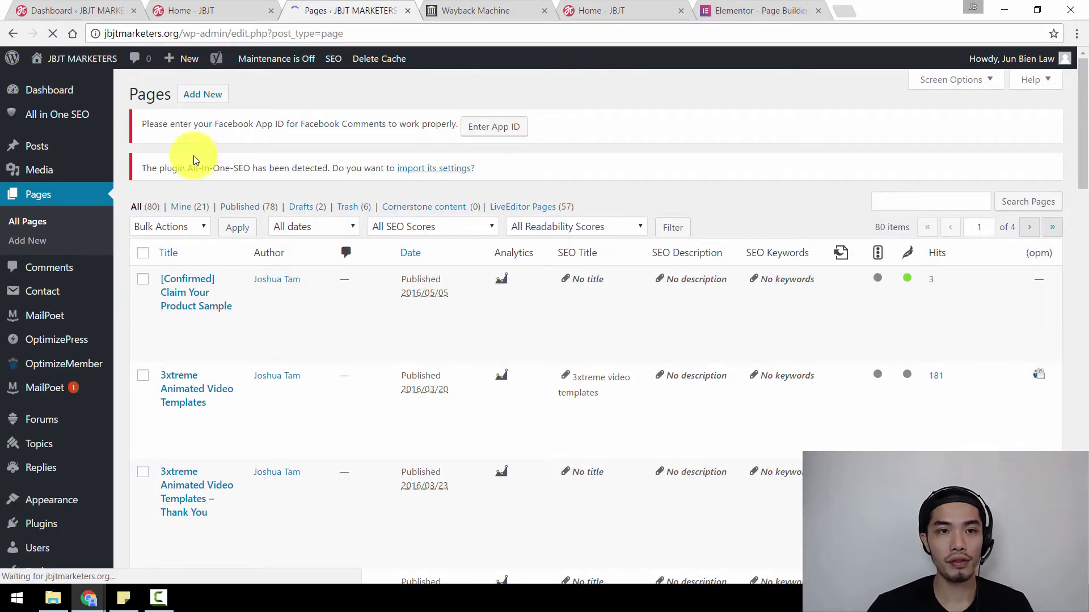
pyautogui.click(206, 96)
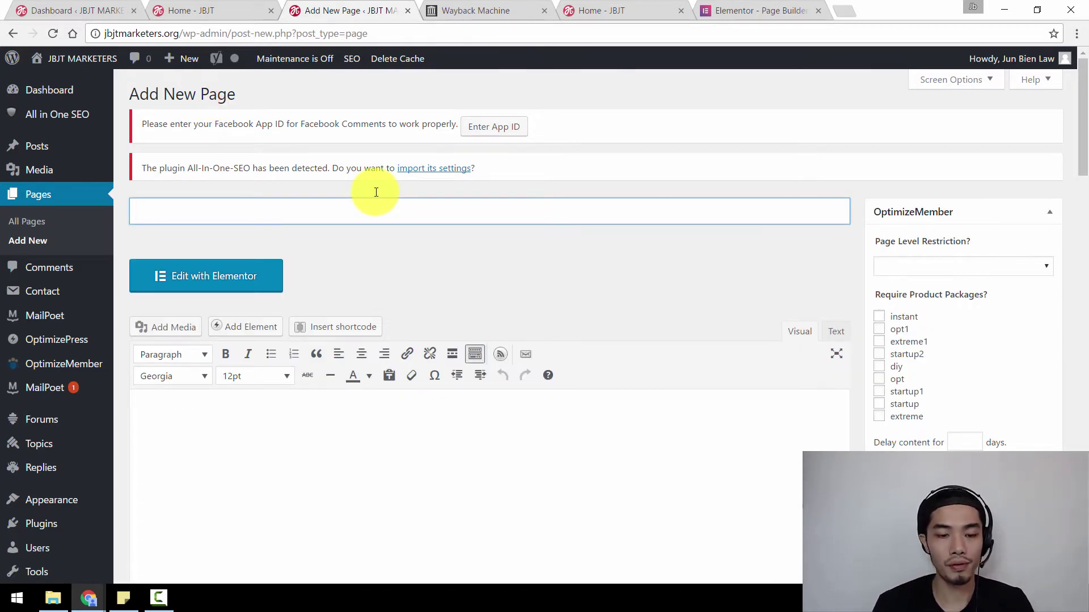
# Title the new page "Squeeze Page1" and open it for editing with Elementor
pyautogui.write('Squeeze ')
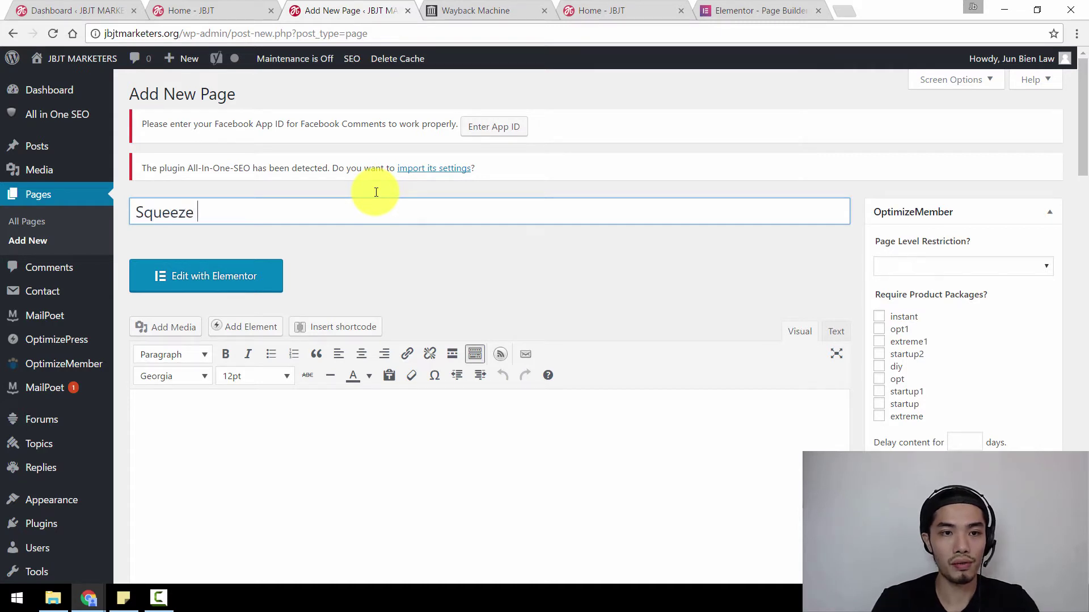
pyautogui.write('Page')
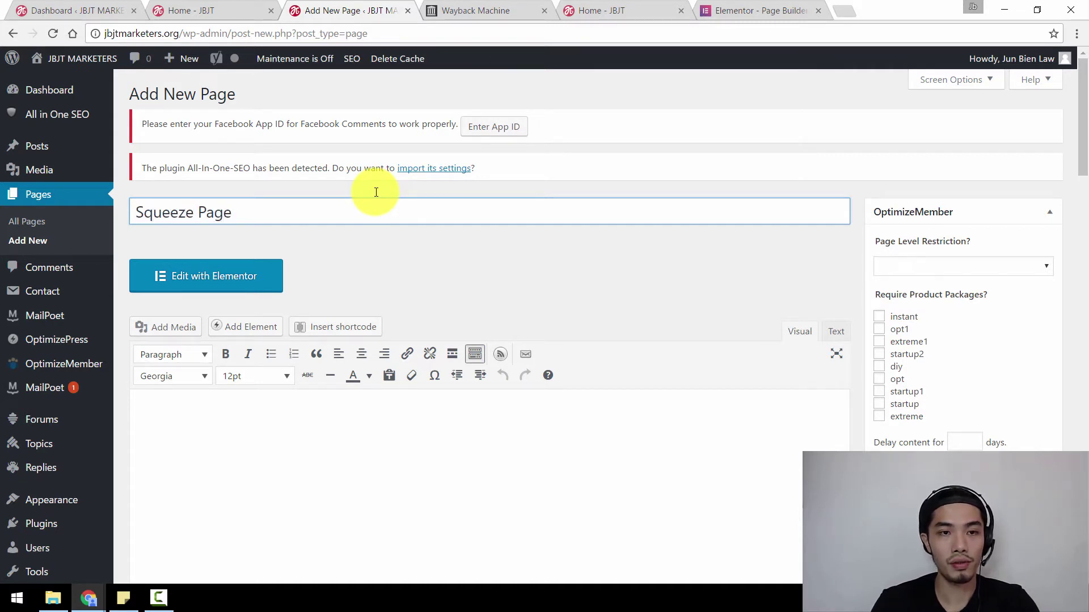
pyautogui.write('1')
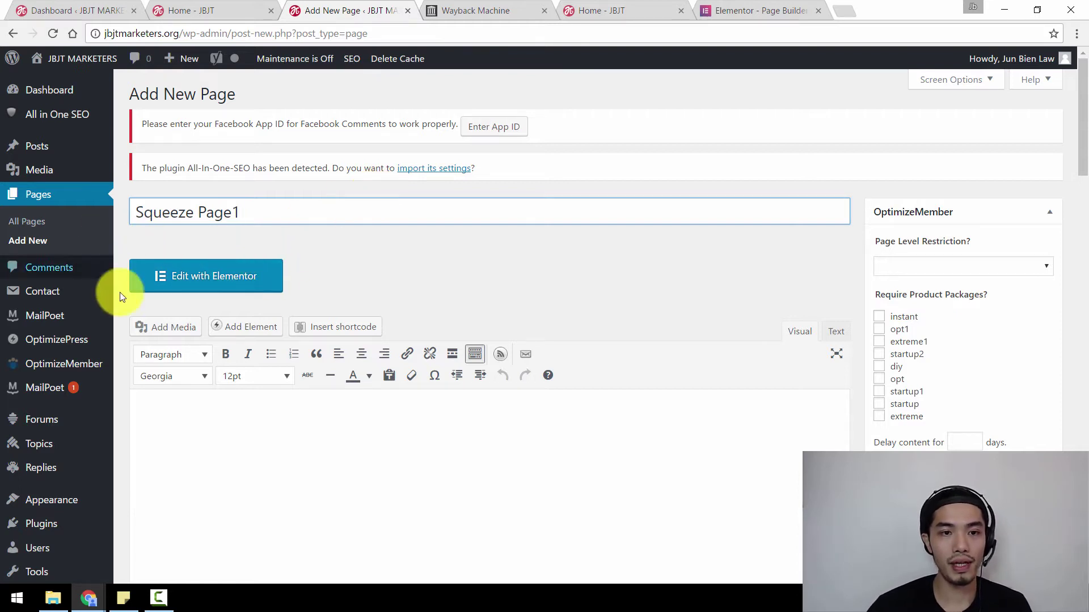
pyautogui.click(276, 285)
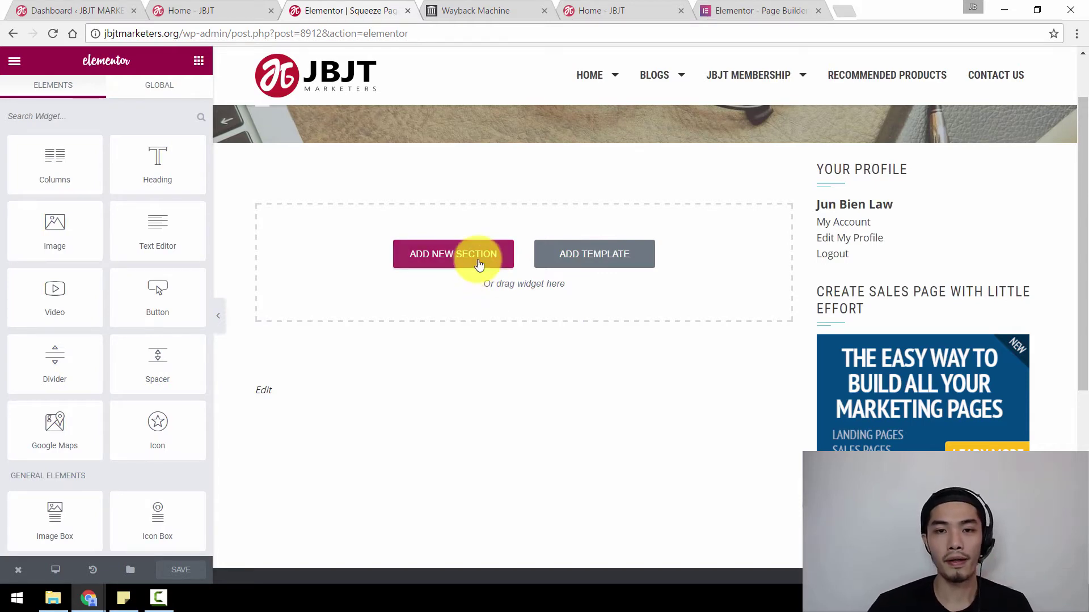
# Add a section with two equal columns to the page and a single-column section above it
pyautogui.click(459, 262)
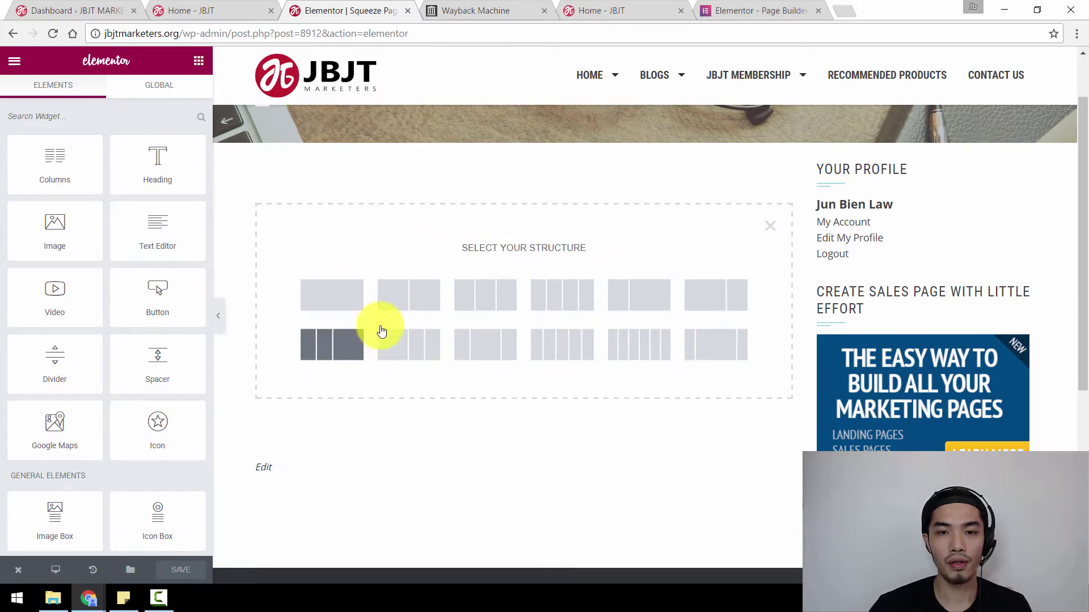
pyautogui.click(425, 305)
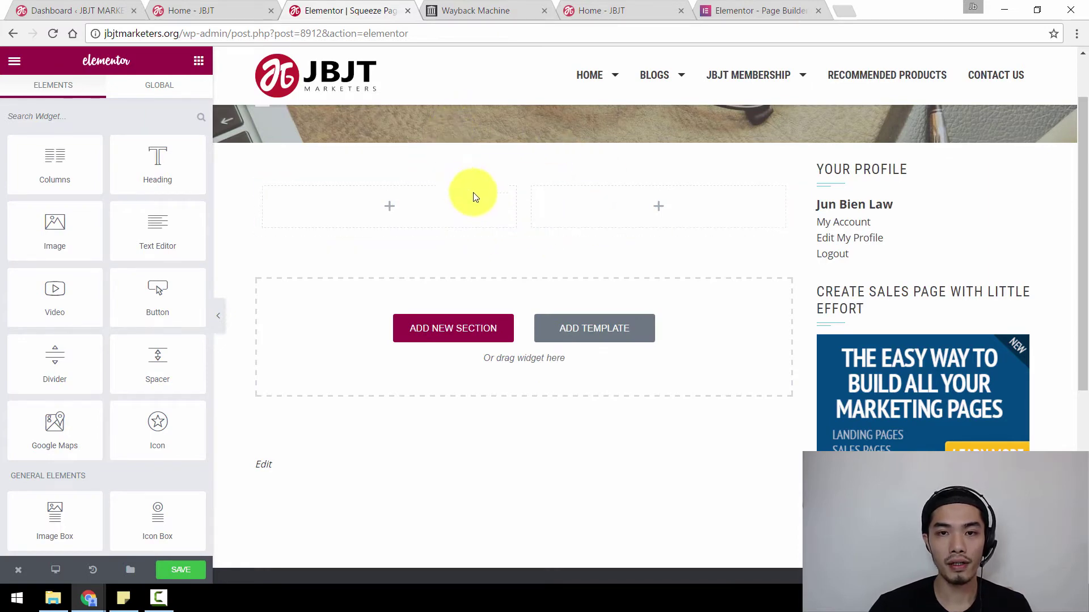
pyautogui.click(524, 169)
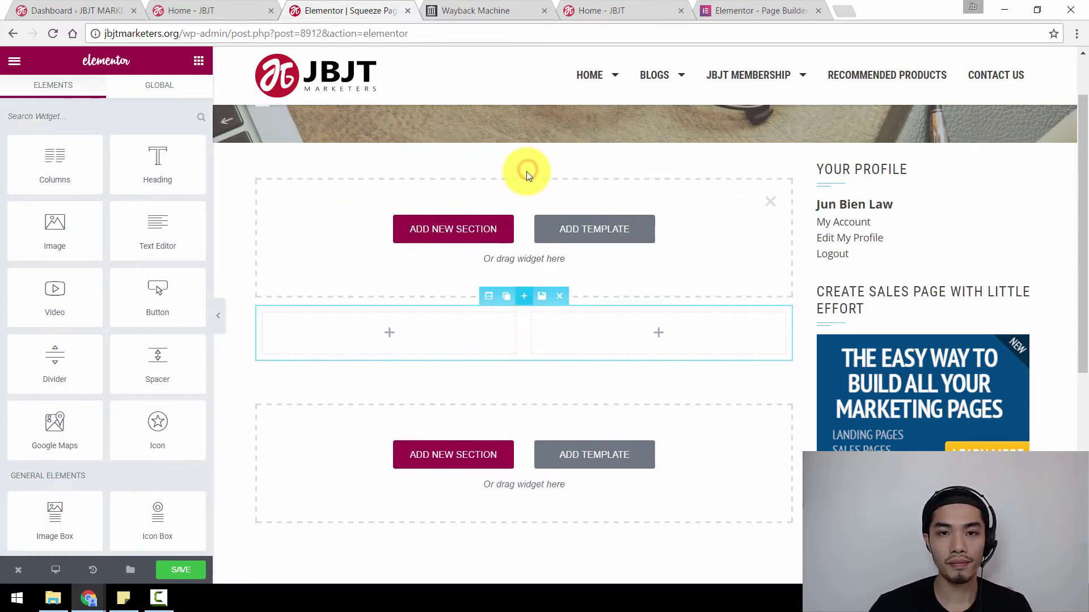
pyautogui.click(460, 227)
pyautogui.click(348, 263)
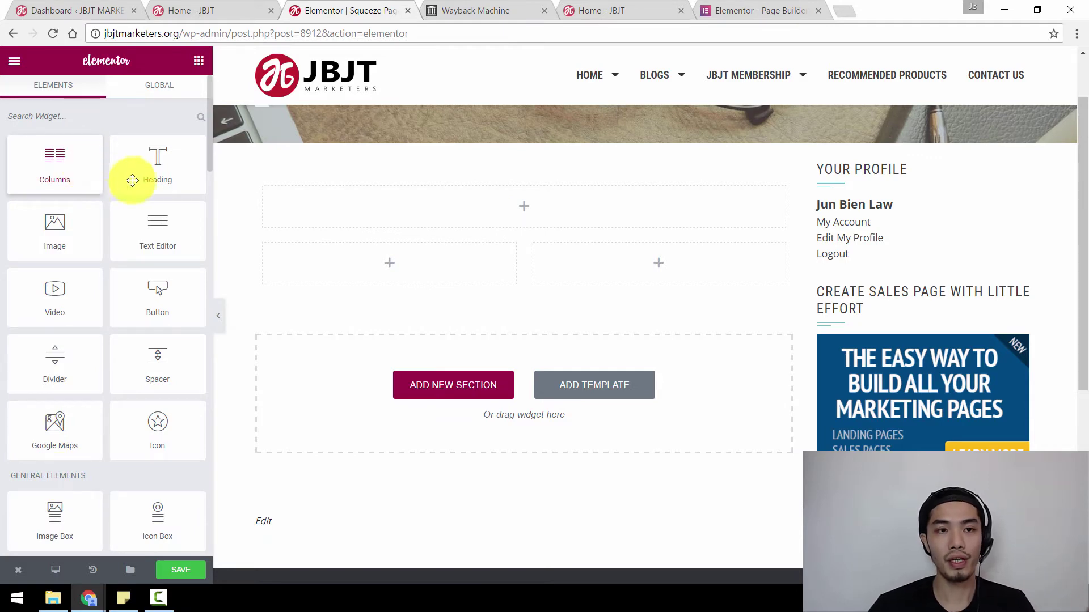
# Place a Heading widget in the single-column section, set its title to "Squeeze" and return to the widget list
pyautogui.moveTo(142, 172); pyautogui.dragTo(492, 210)
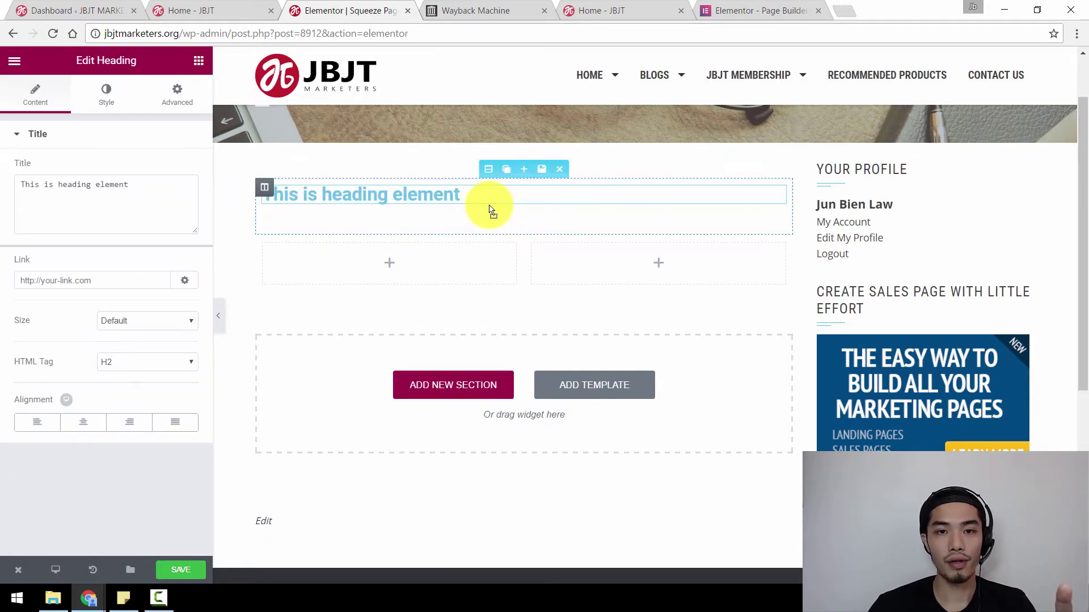
pyautogui.click(383, 195)
pyautogui.moveTo(144, 195); pyautogui.dragTo(2, 180)
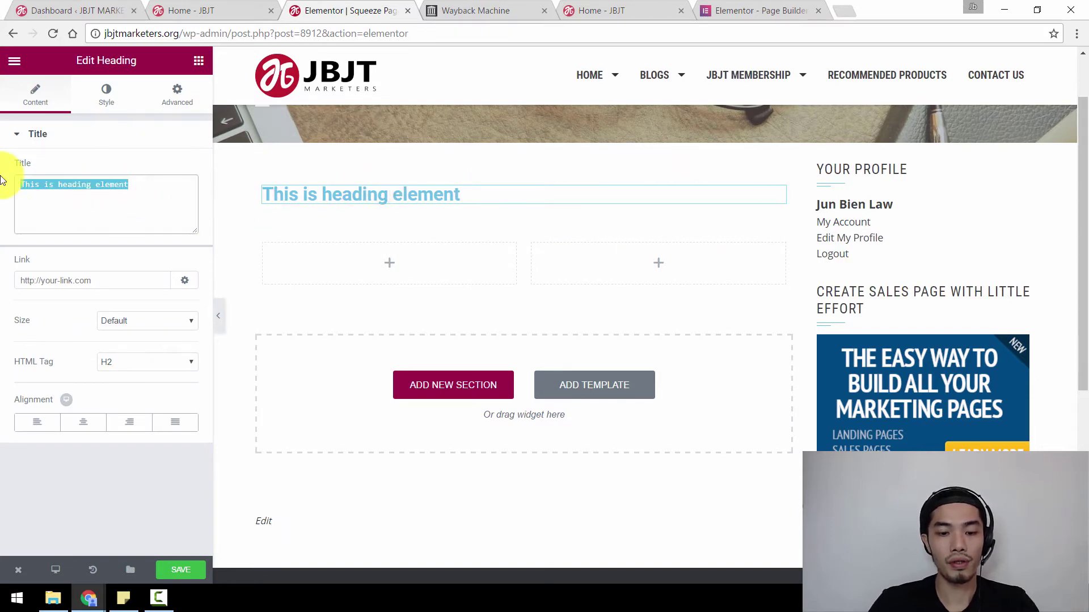
pyautogui.write('Squeeze')
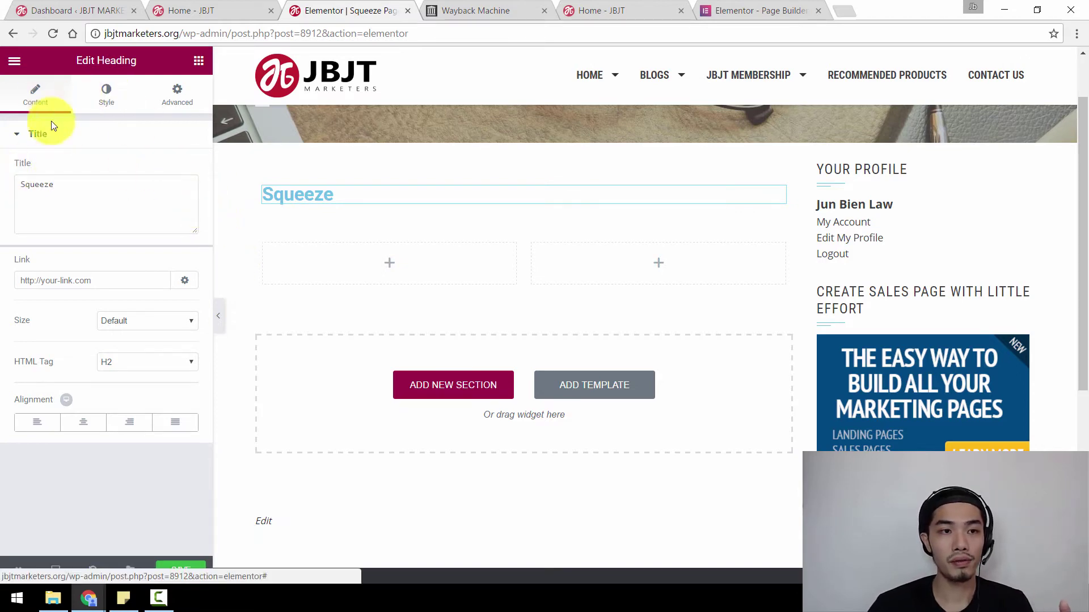
pyautogui.click(14, 66)
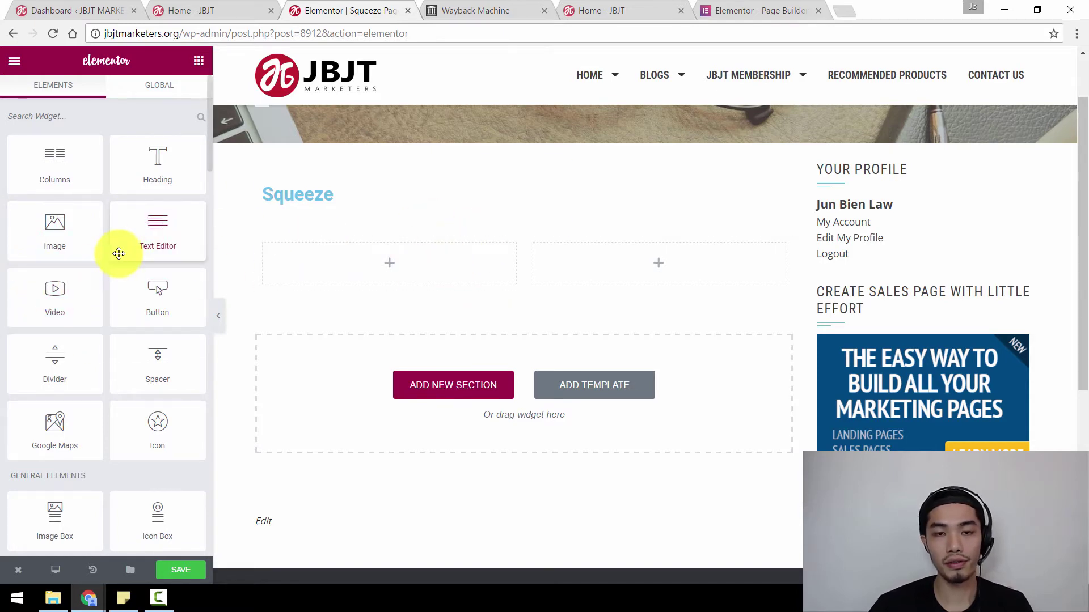
# Insert the predesigned "Homepage – Agency" template from the templates library into the page
pyautogui.scroll(1, 347, 245)
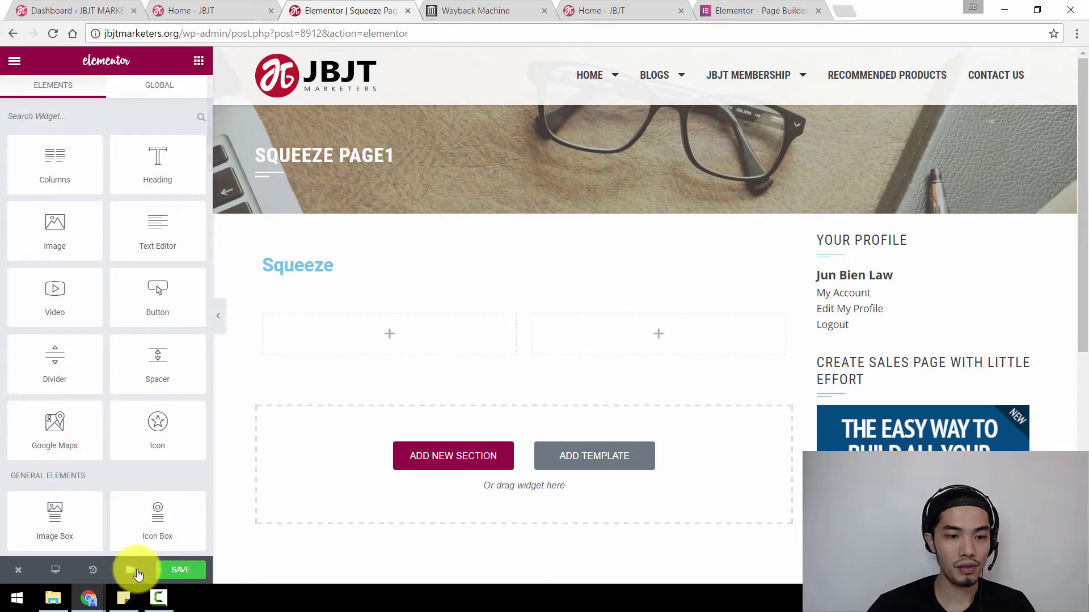
pyautogui.moveTo(135, 575)
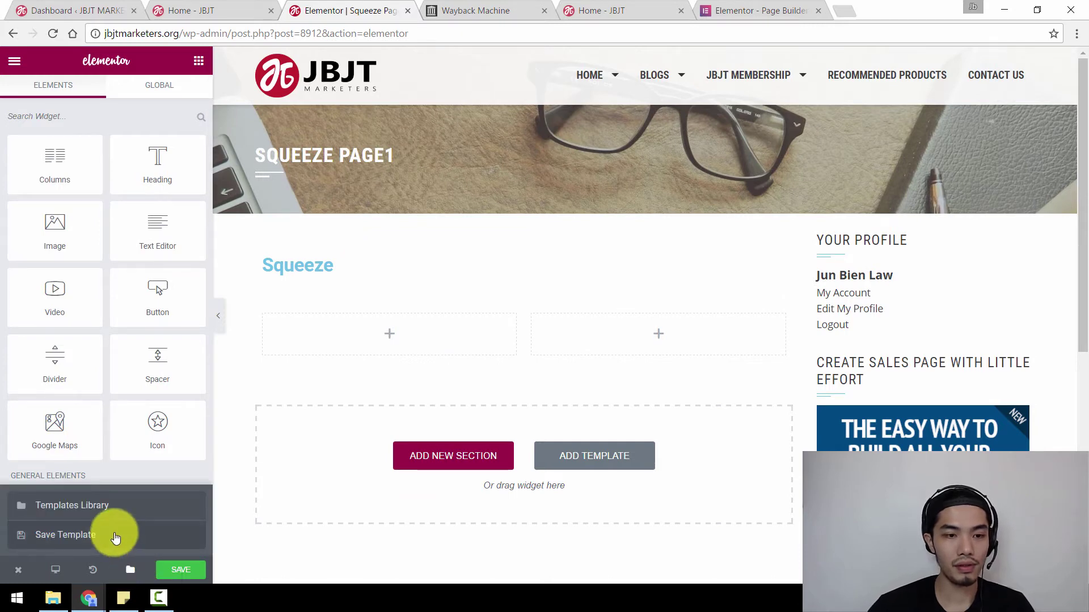
pyautogui.click(104, 513)
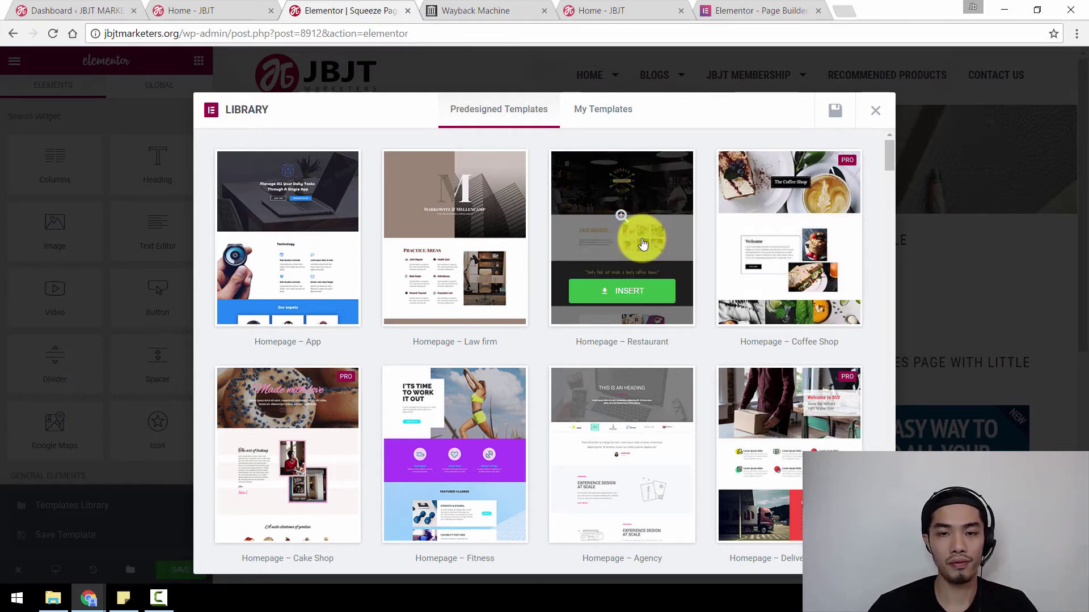
pyautogui.scroll(-14, 643, 244)
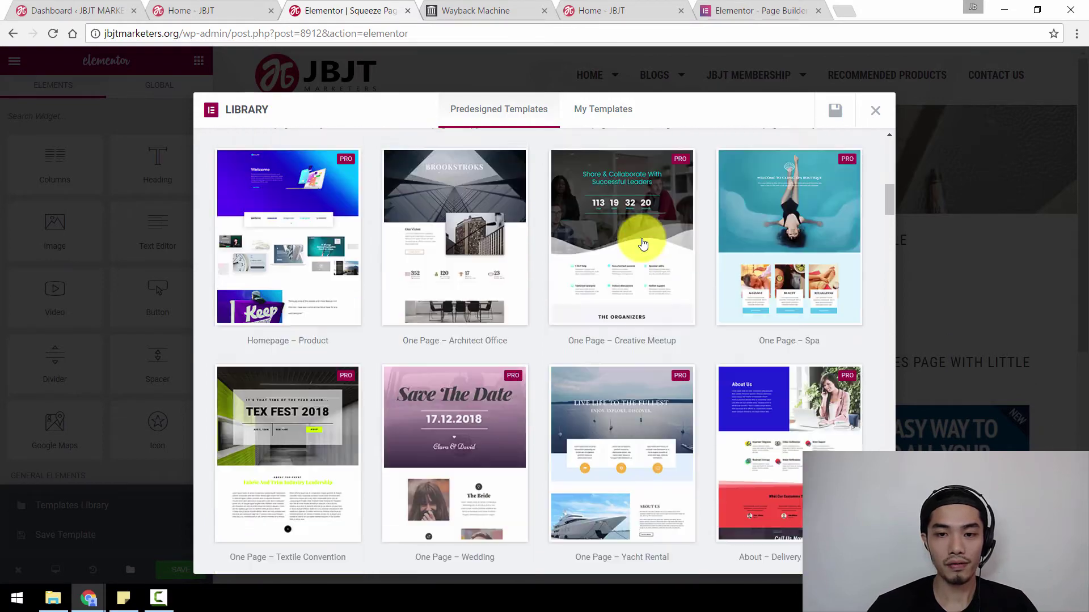
pyautogui.scroll(10, 641, 239)
pyautogui.scroll(-1, 652, 340)
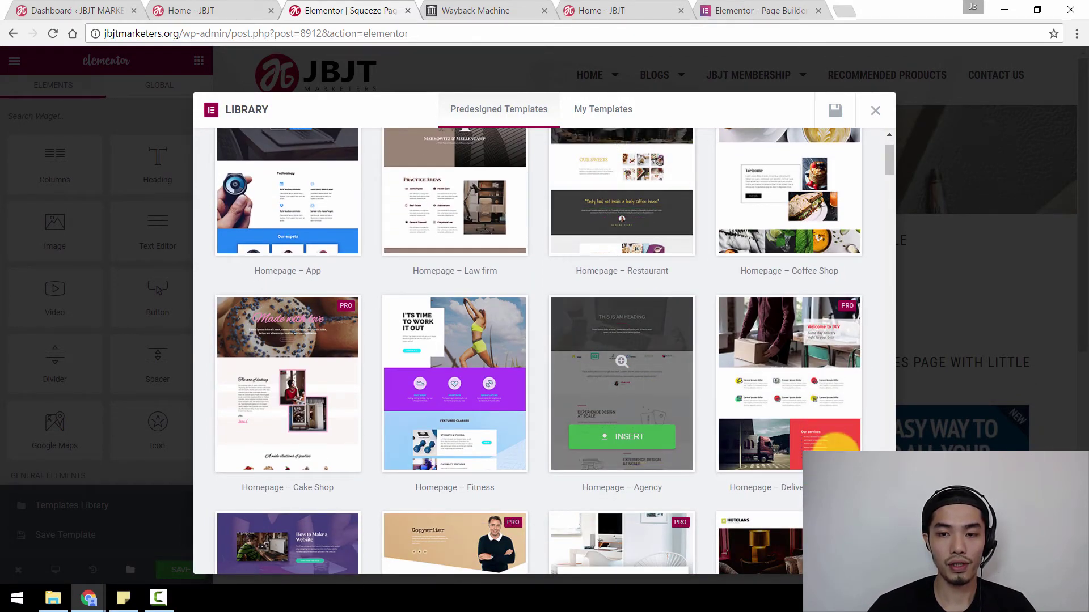
pyautogui.click(631, 442)
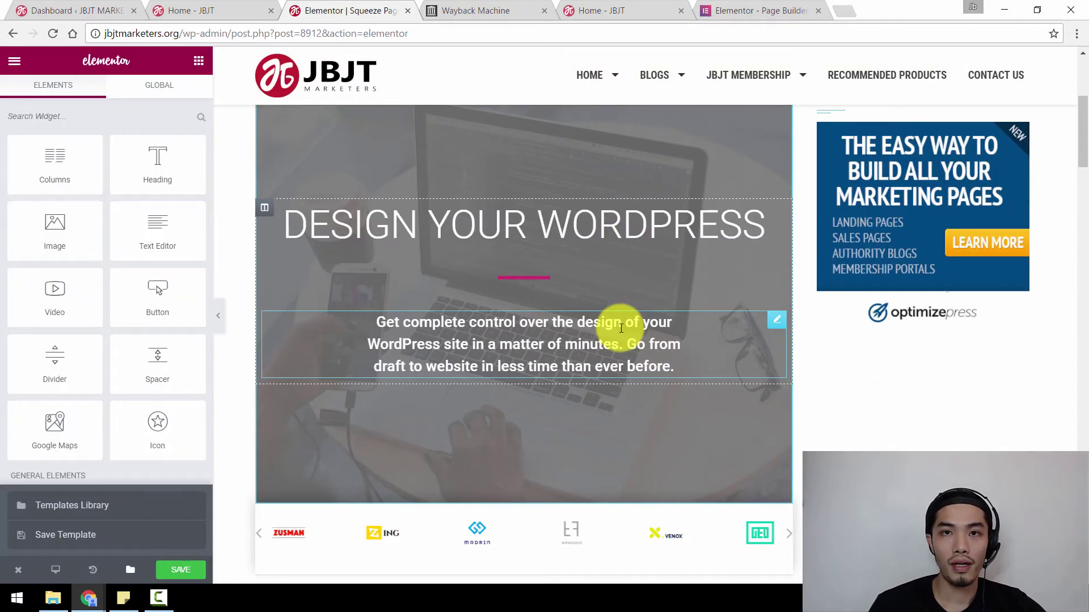
# Look through the inserted template and delete the "Squeeze" heading section and the empty two-column section above it
pyautogui.scroll(-1, 621, 329)
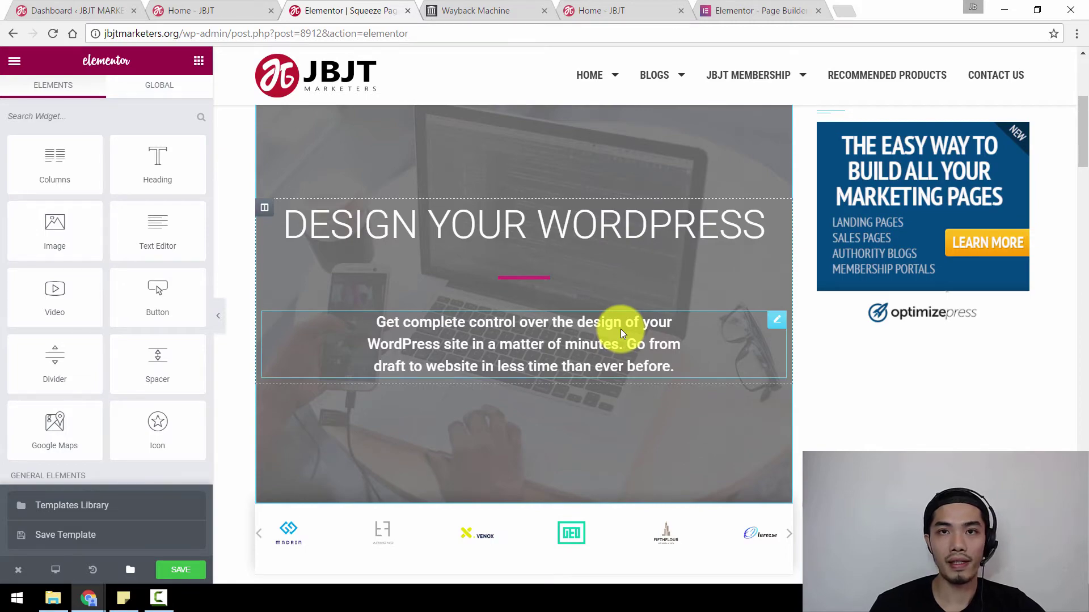
pyautogui.scroll(-6, 620, 331)
pyautogui.scroll(-6, 623, 335)
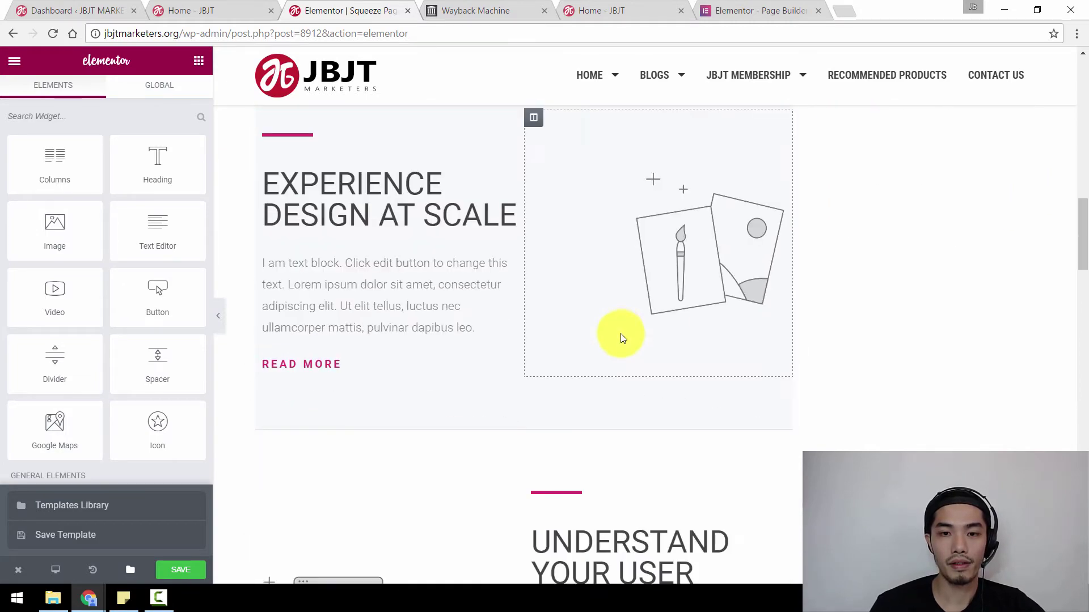
pyautogui.scroll(15, 620, 332)
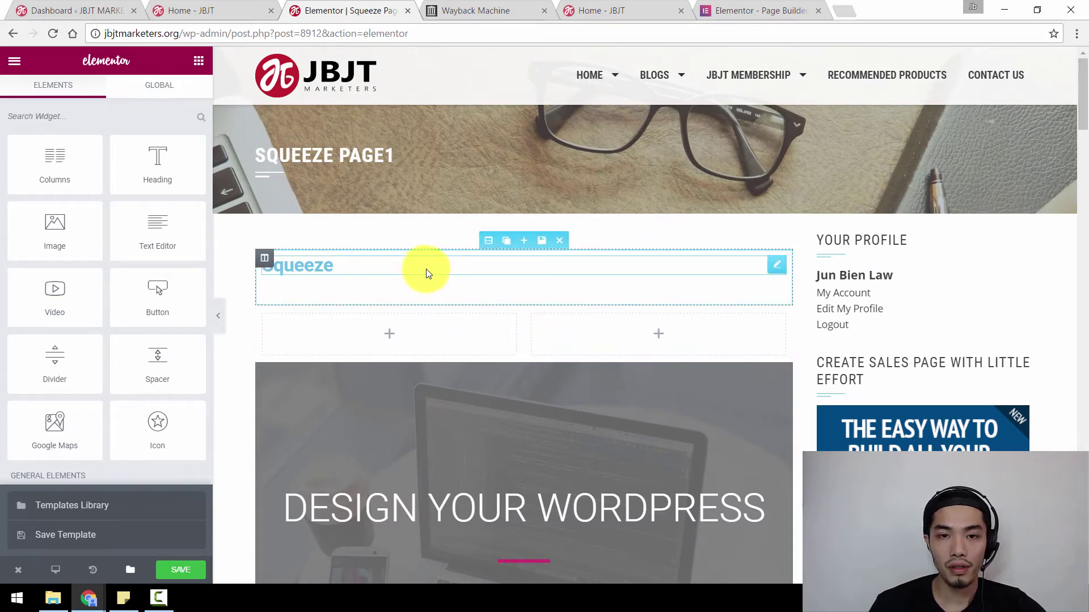
pyautogui.click(561, 243)
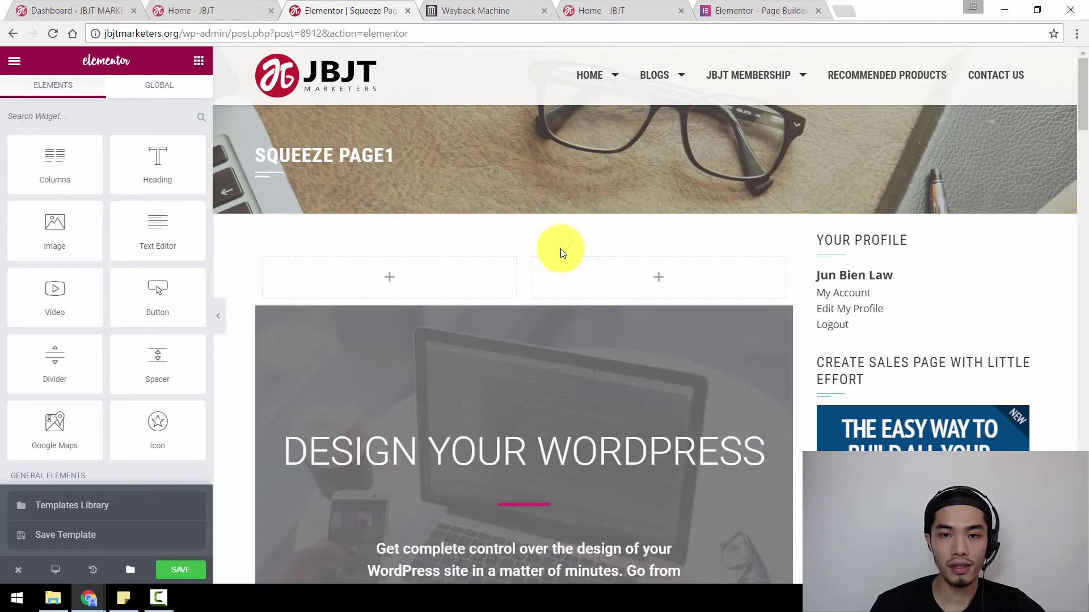
pyautogui.click(560, 242)
# Replace the title of the template's "Design Your WordPress" heading with "bla bla bla"
pyautogui.scroll(-1, 549, 261)
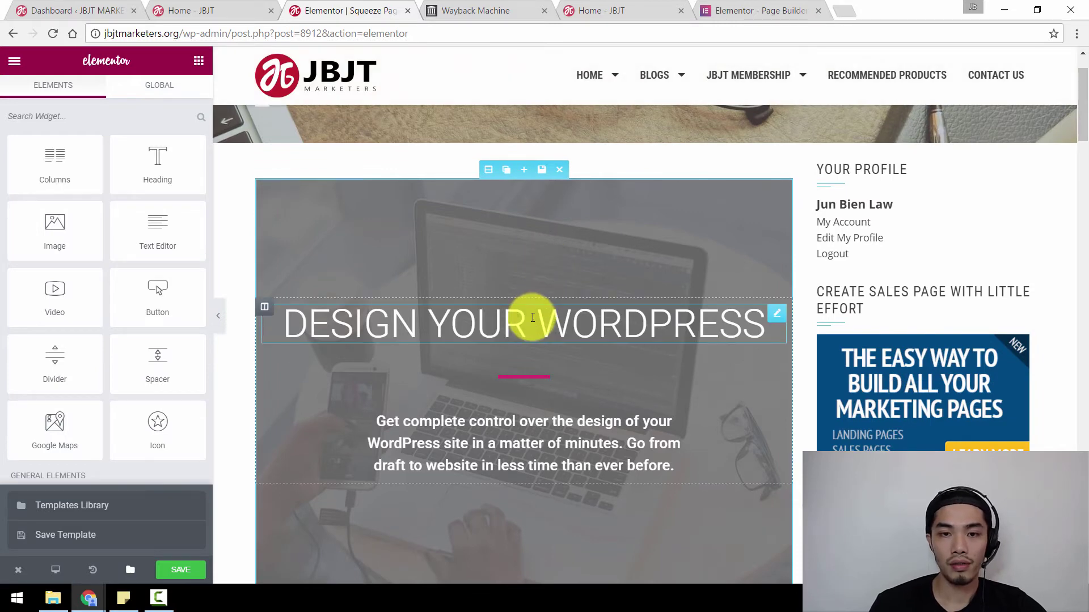
pyautogui.click(453, 326)
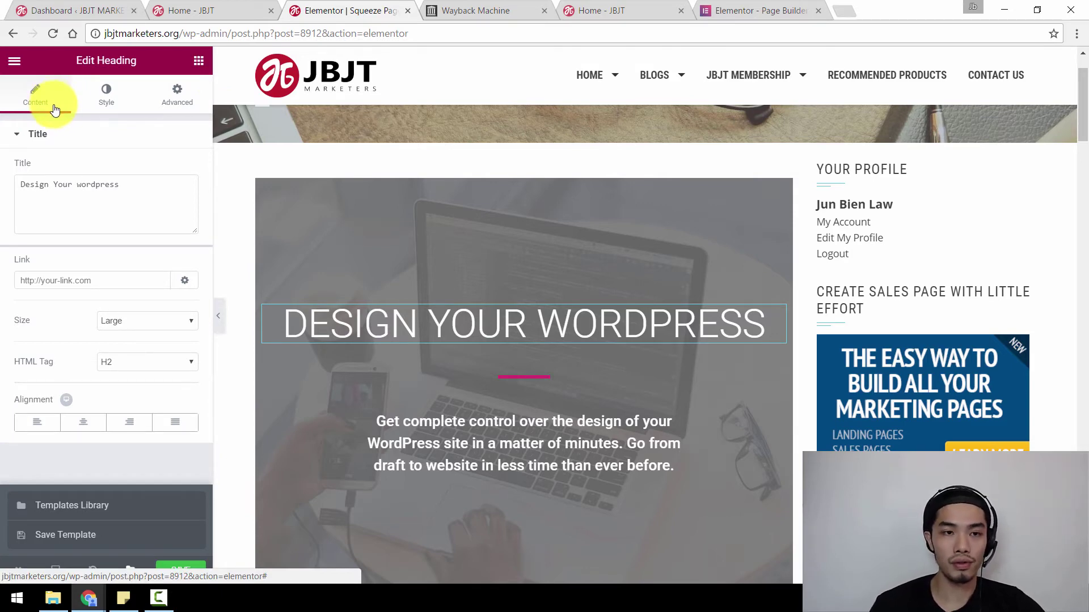
pyautogui.hotkey('ctrl', 'a')
pyautogui.write('bla bla ')
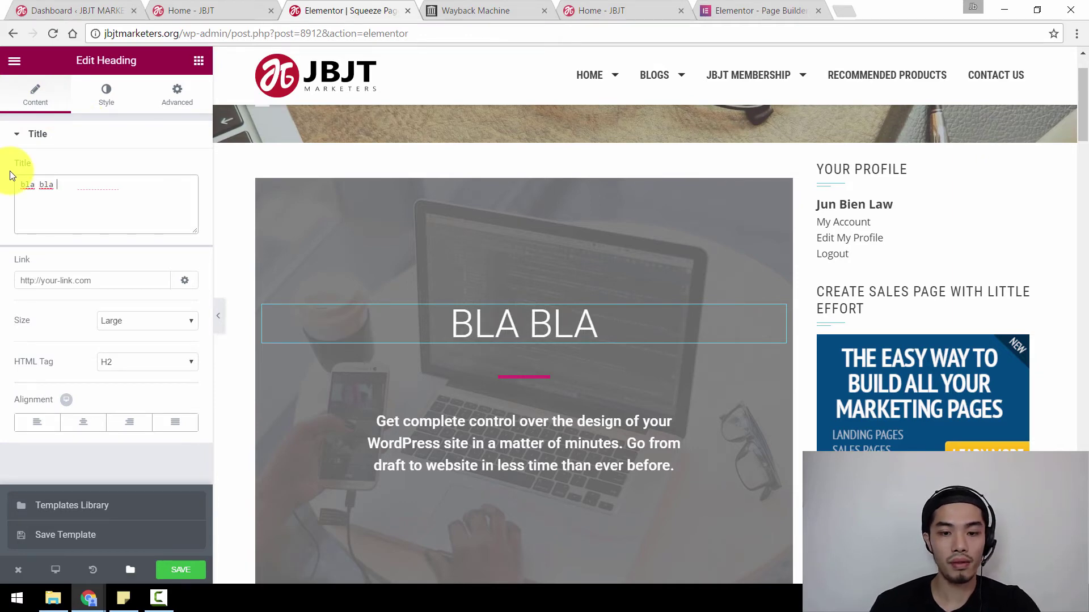
pyautogui.write('bla')
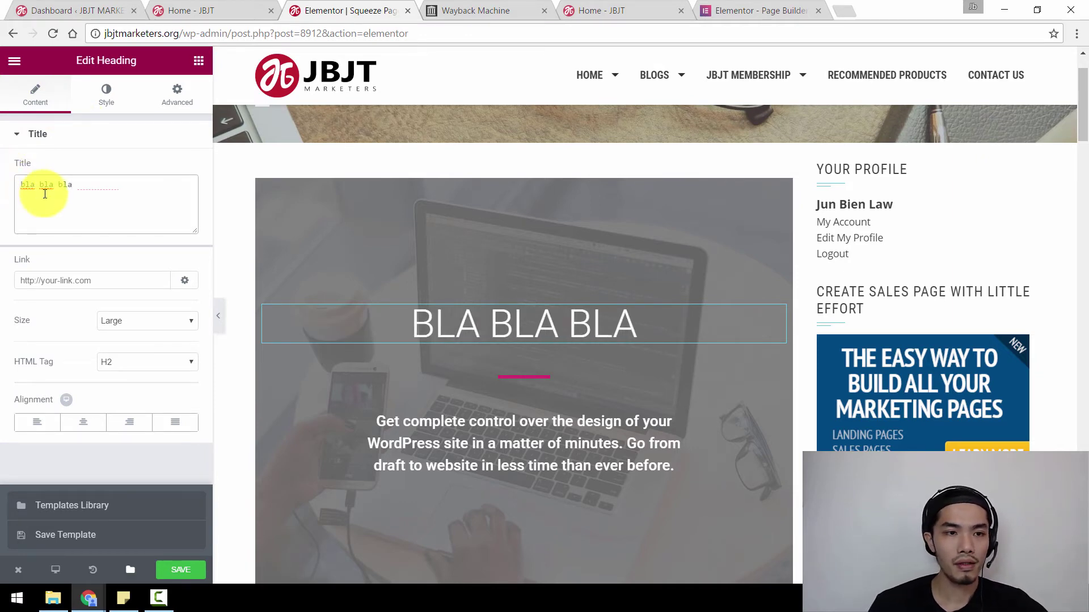
# Set the main heading's typography size to 86 px
pyautogui.click(107, 95)
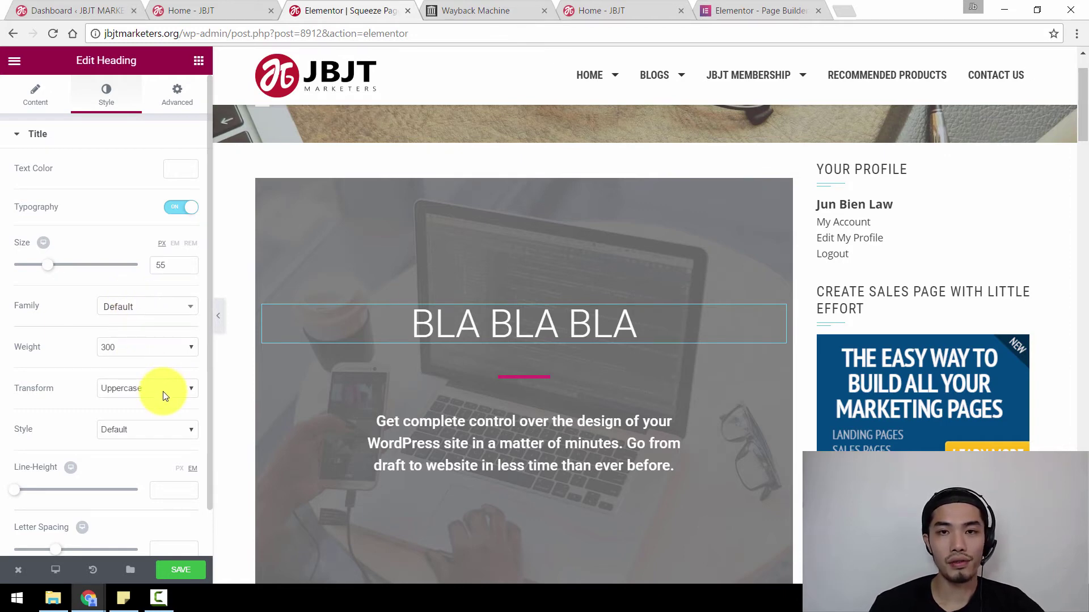
pyautogui.scroll(-1, 164, 396)
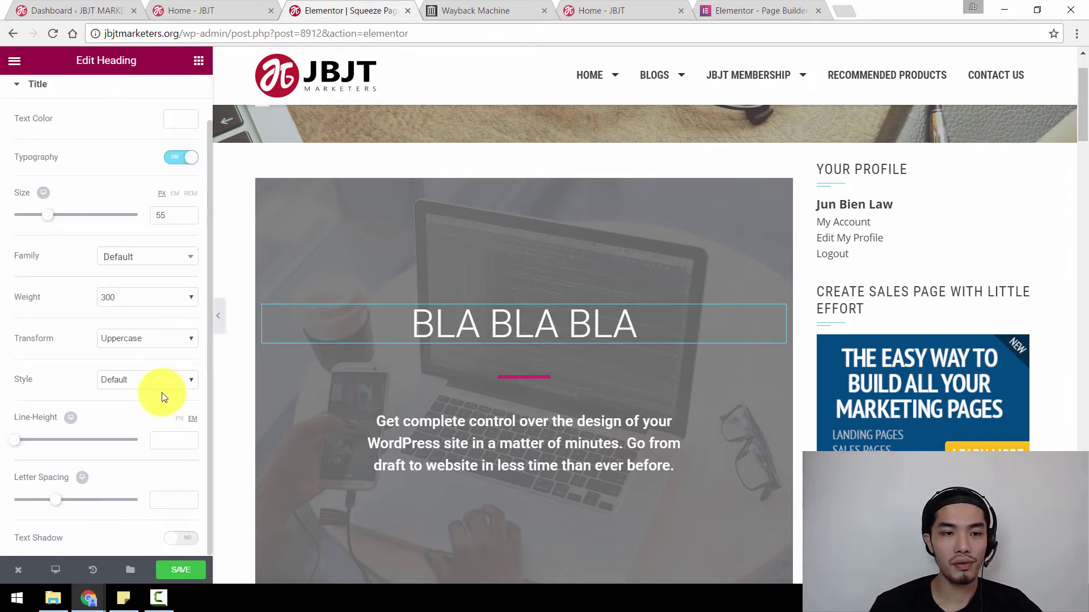
pyautogui.scroll(1, 89, 386)
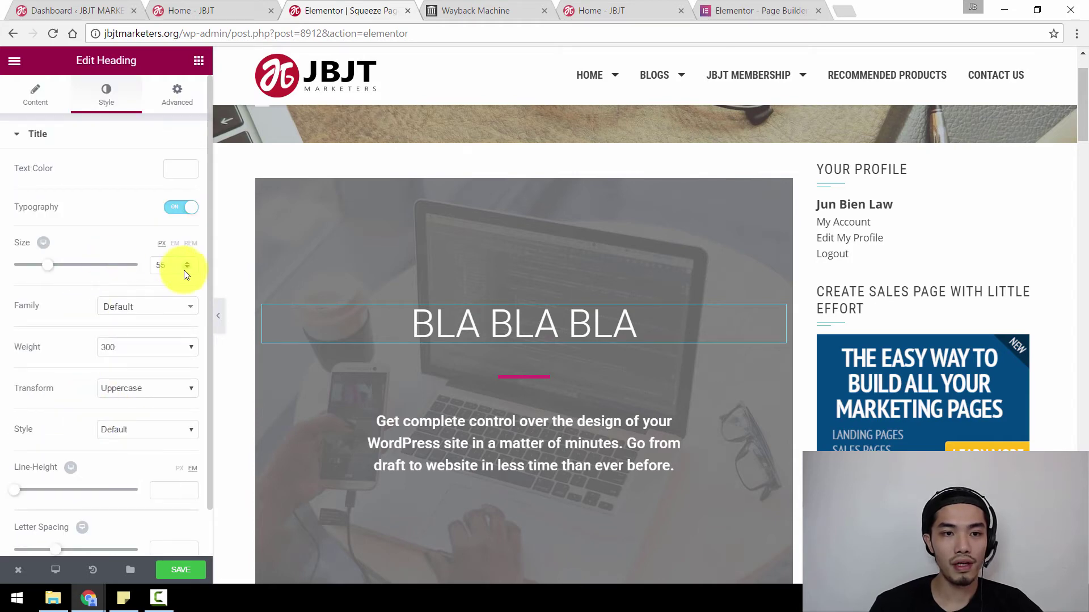
pyautogui.moveTo(188, 264); pyautogui.dragTo(188, 263)
pyautogui.moveTo(50, 267); pyautogui.dragTo(66, 288)
# Set the main heading's line height to 1 em and its letter spacing to -0.7
pyautogui.scroll(-1, 66, 290)
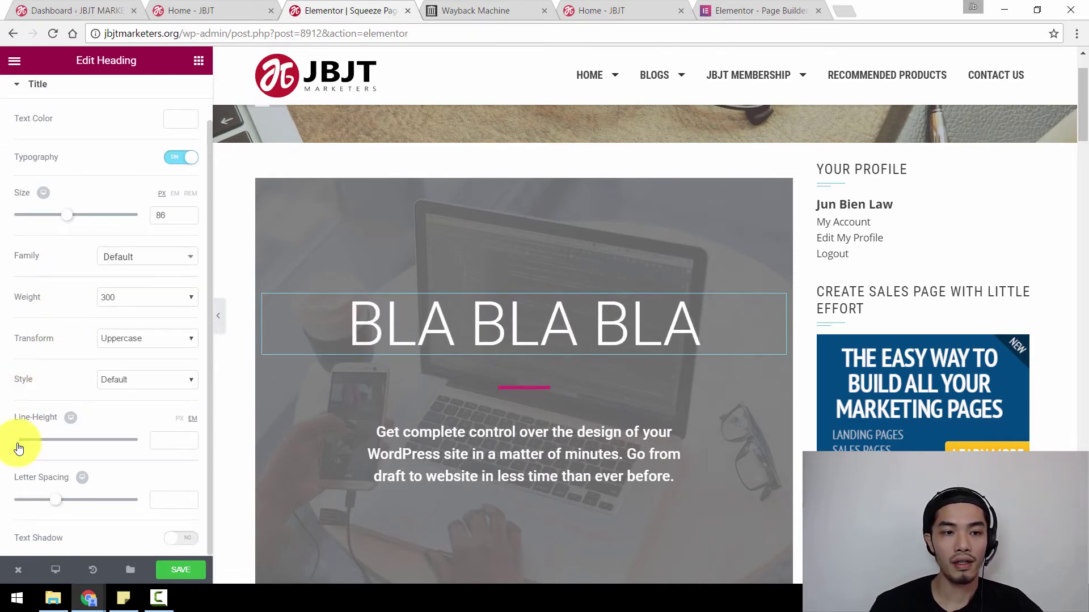
pyautogui.moveTo(17, 447); pyautogui.dragTo(25, 443)
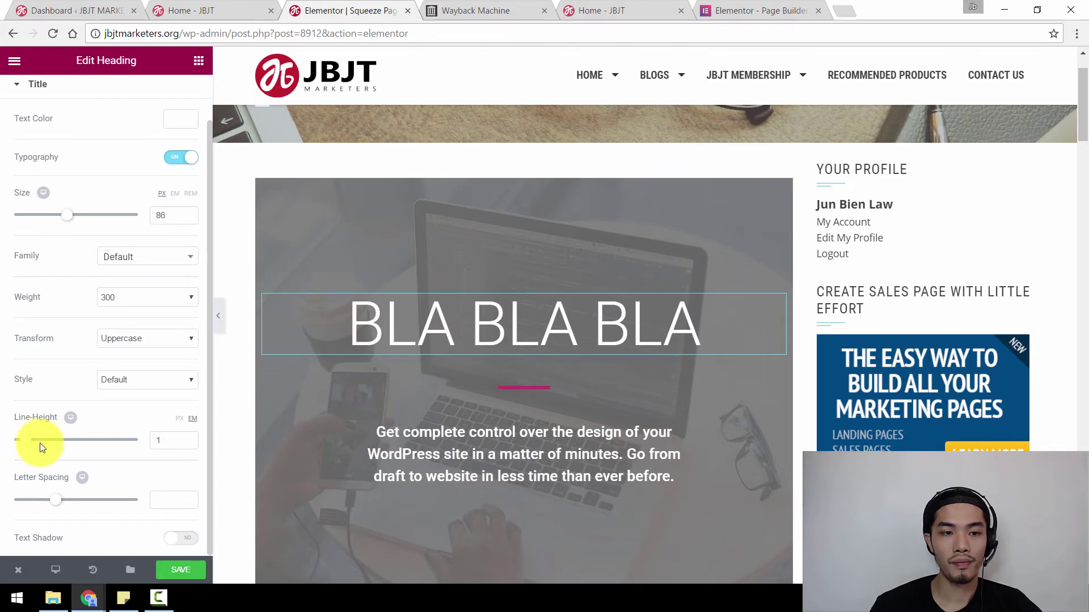
pyautogui.moveTo(48, 499)
pyautogui.mouseDown()
pyautogui.moveTo(117, 518)
pyautogui.moveTo(25, 487)
pyautogui.moveTo(50, 491)
pyautogui.mouseUp()
# Apply the Fade In Down entrance animation to the main heading
pyautogui.scroll(1, 69, 479)
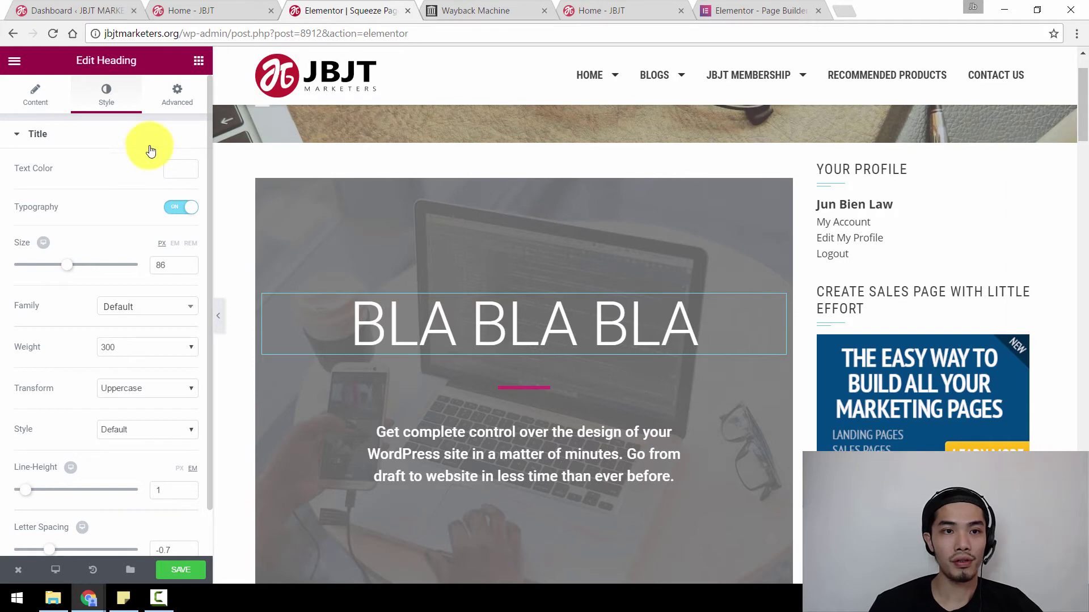
pyautogui.click(183, 105)
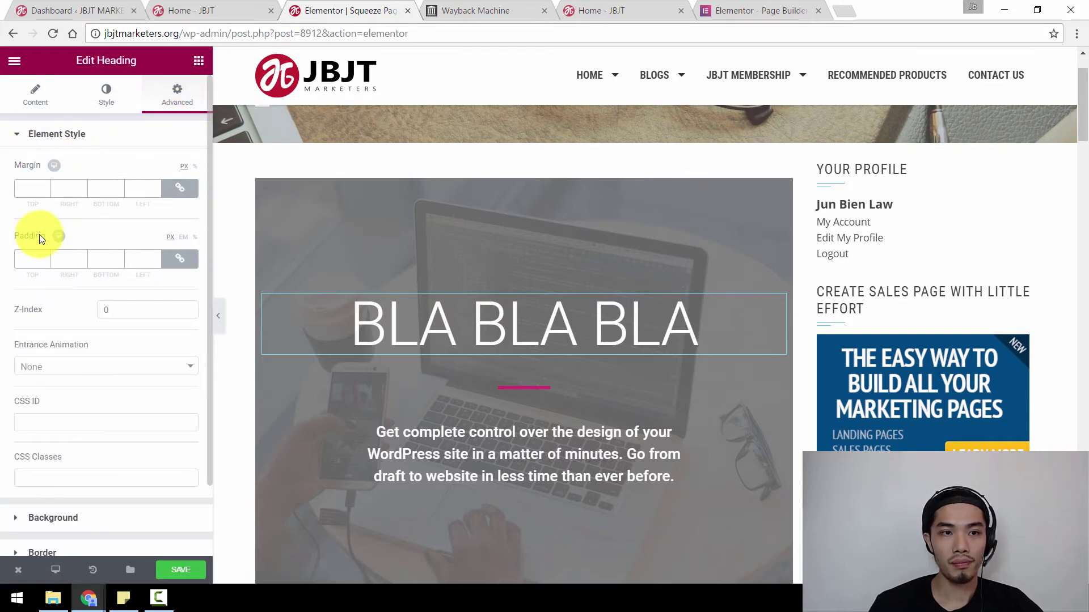
pyautogui.scroll(-2, 49, 243)
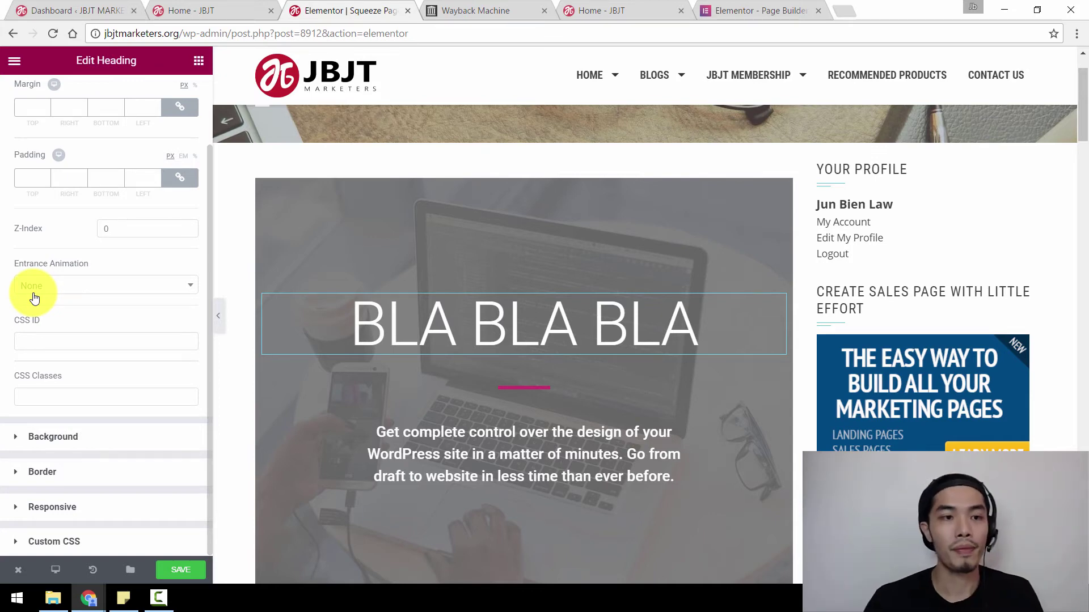
pyautogui.click(102, 298)
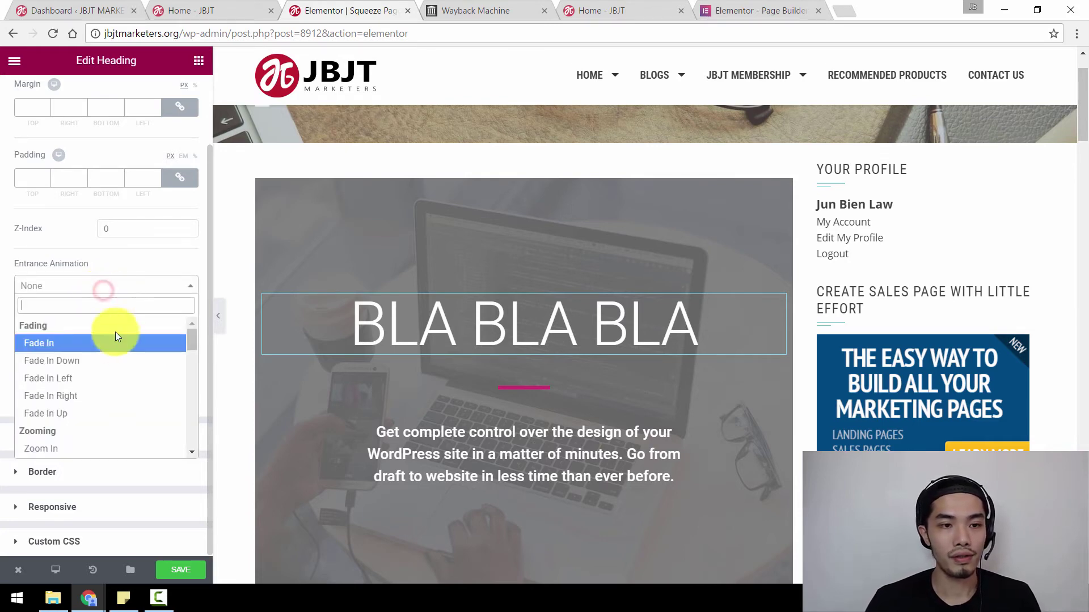
pyautogui.scroll(-4, 116, 343)
pyautogui.scroll(-3, 120, 359)
pyautogui.scroll(-3, 119, 361)
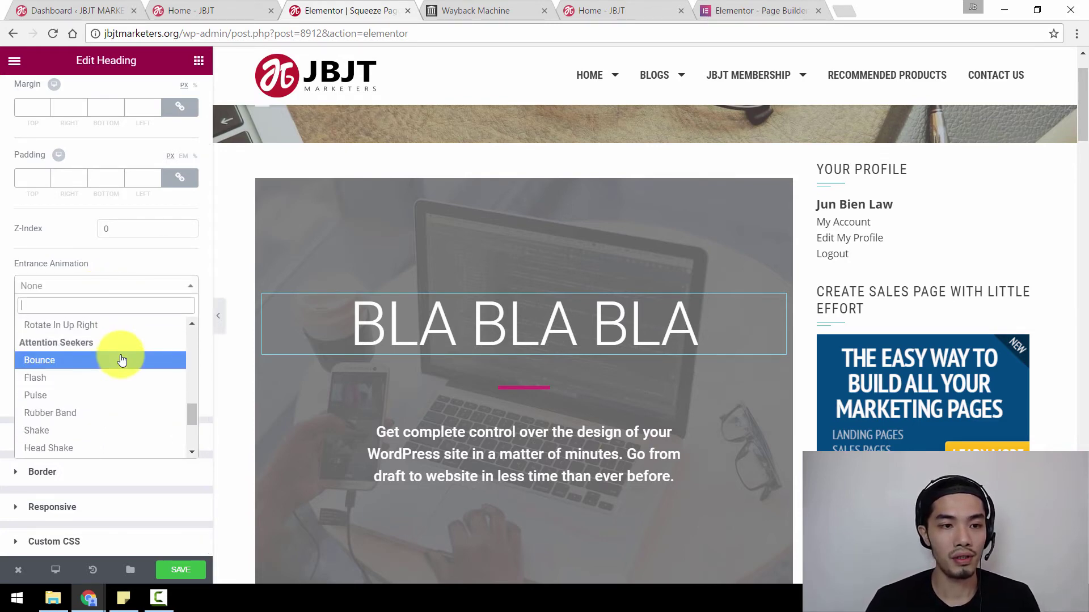
pyautogui.scroll(5, 119, 361)
pyautogui.scroll(-3, 119, 362)
pyautogui.scroll(7, 116, 363)
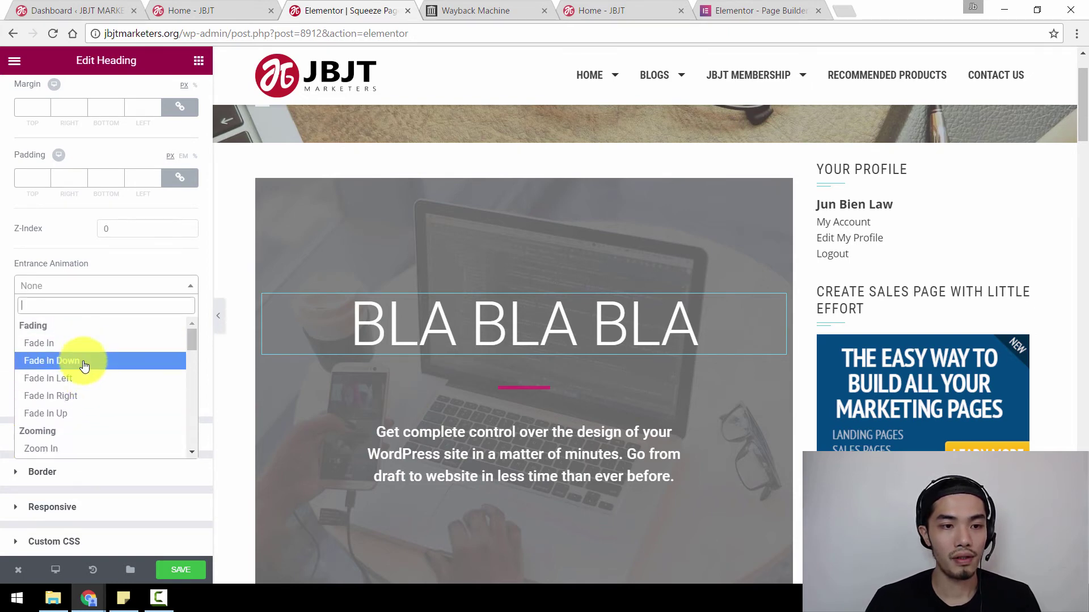
pyautogui.click(84, 366)
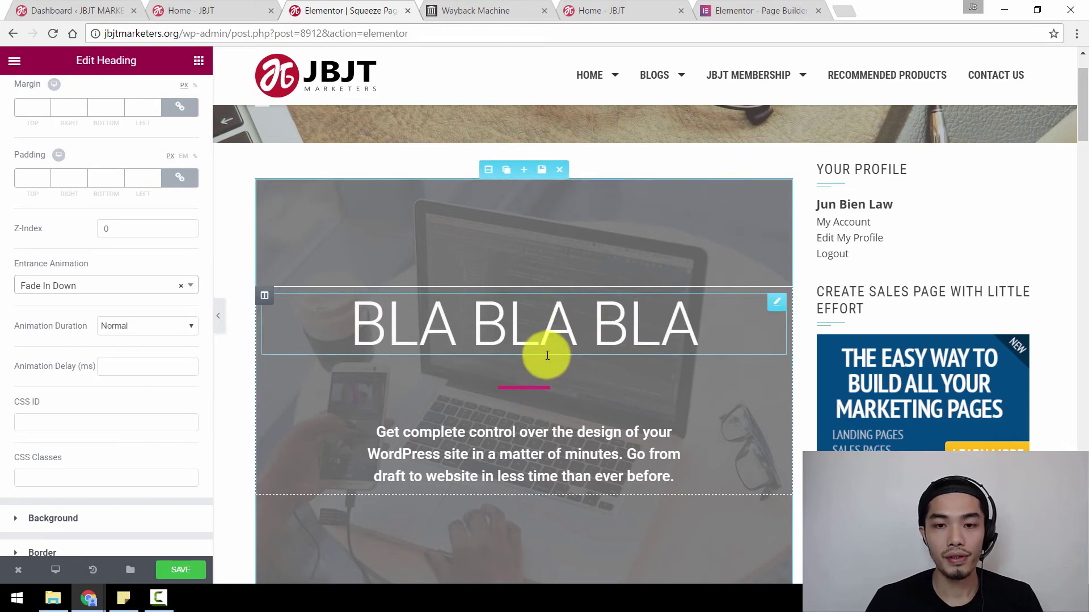
# Delete the sentence "Go from draft to website in less time than ever before." from the text under the main heading
pyautogui.scroll(-1, 538, 433)
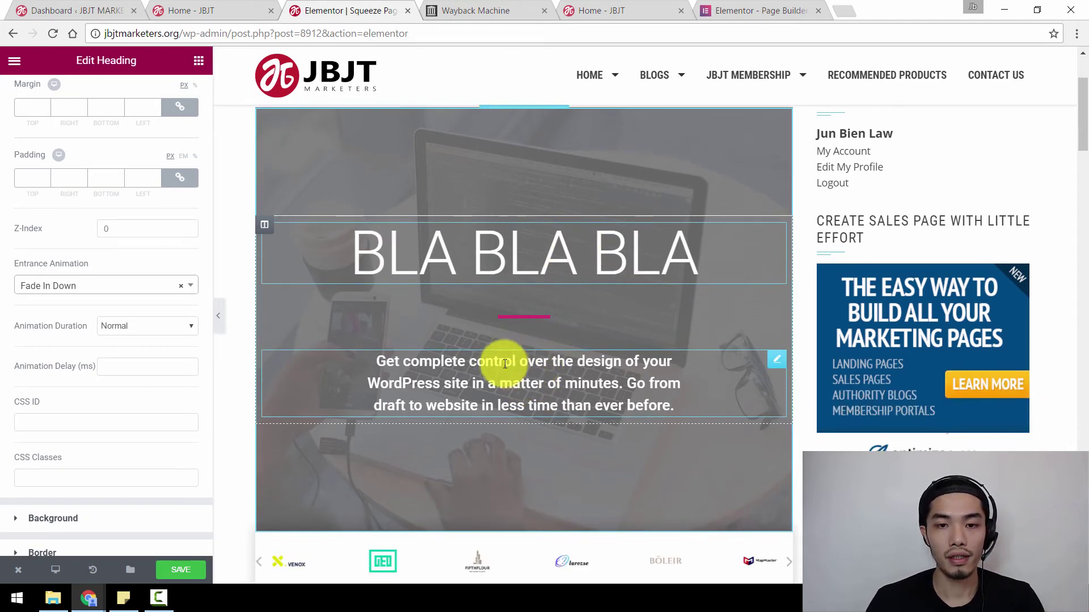
pyautogui.click(522, 382)
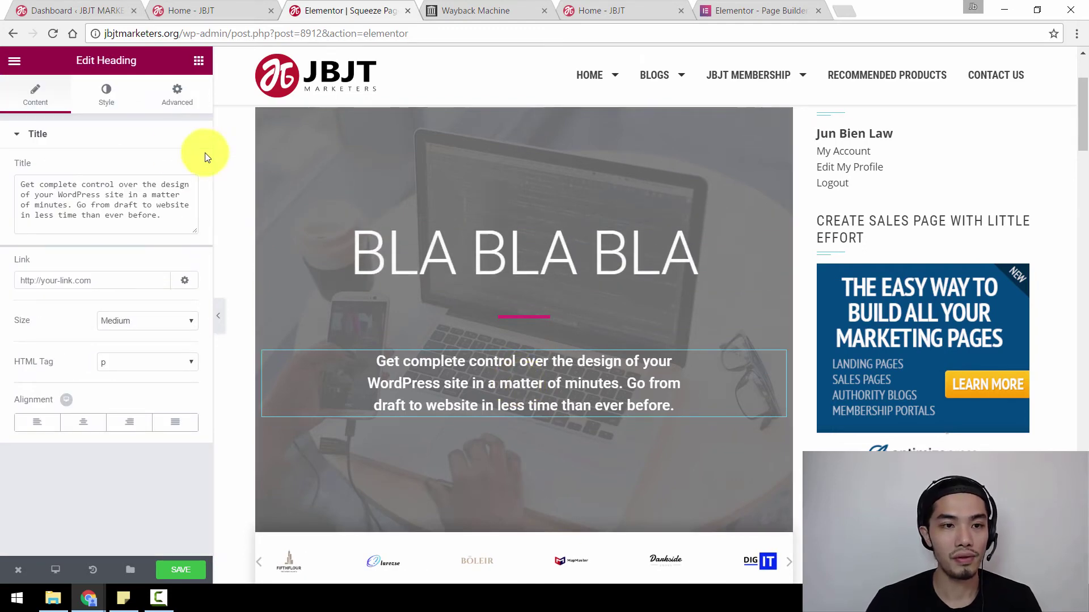
pyautogui.moveTo(176, 217); pyautogui.dragTo(73, 207)
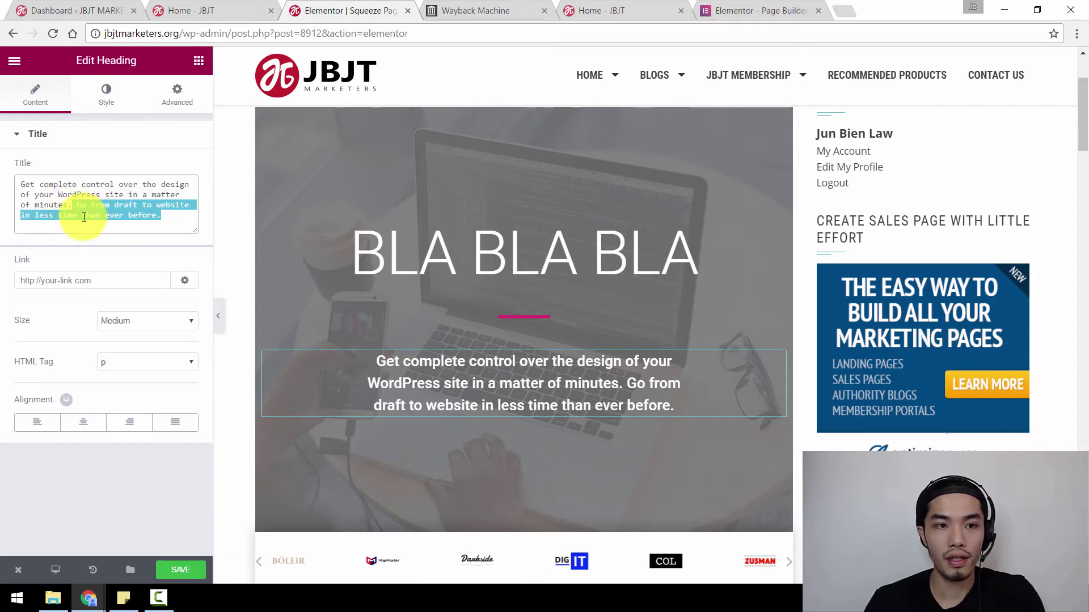
pyautogui.press('BackSpace')
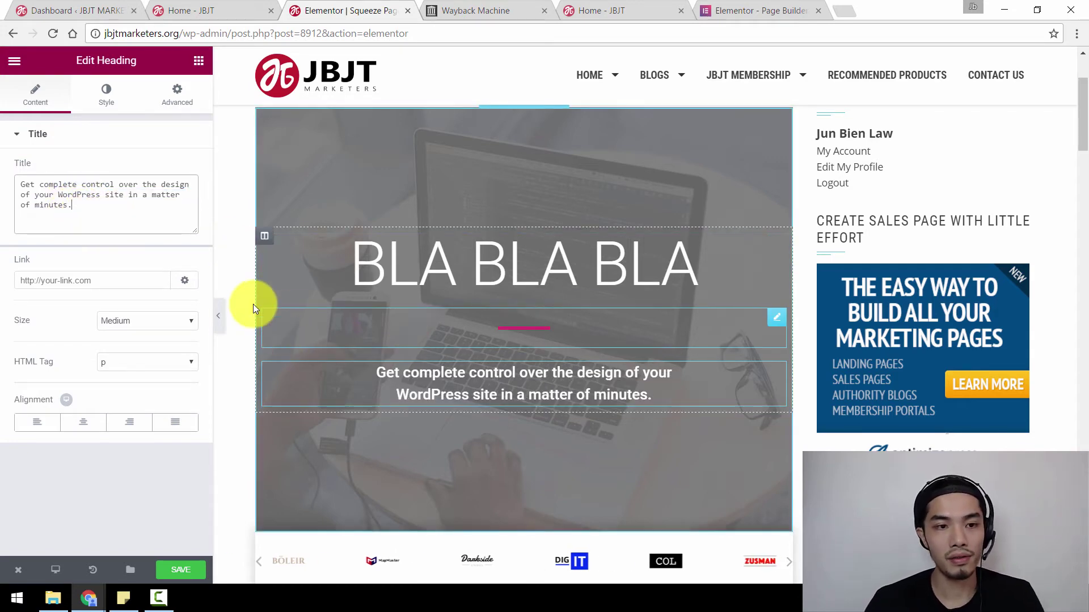
# Apply the Fade In Up entrance animation to the text under the main heading and save the page
pyautogui.click(173, 102)
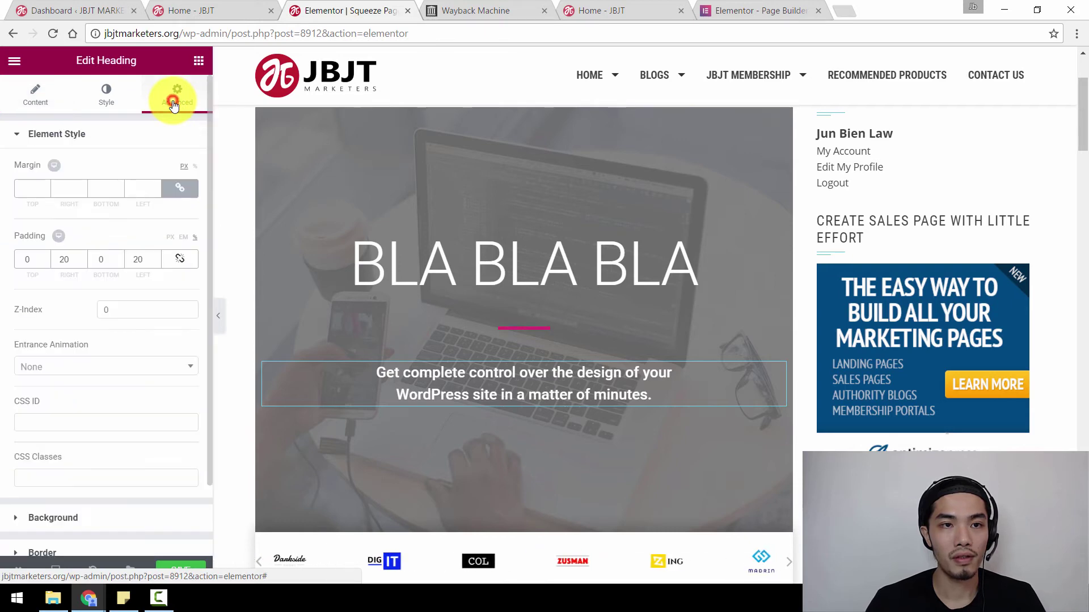
pyautogui.click(145, 369)
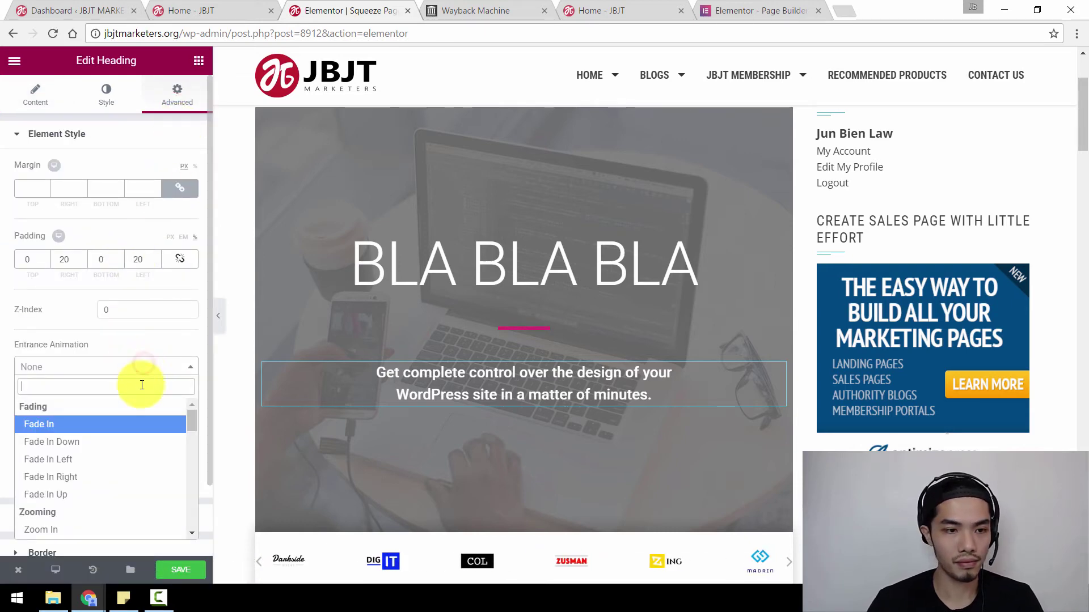
pyautogui.click(110, 496)
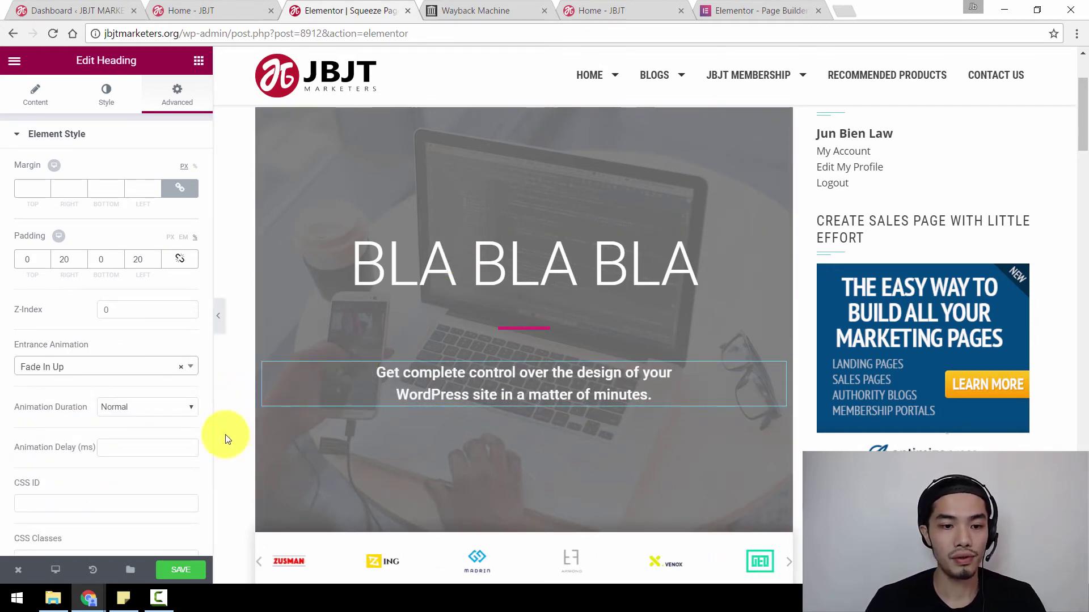
pyautogui.click(198, 569)
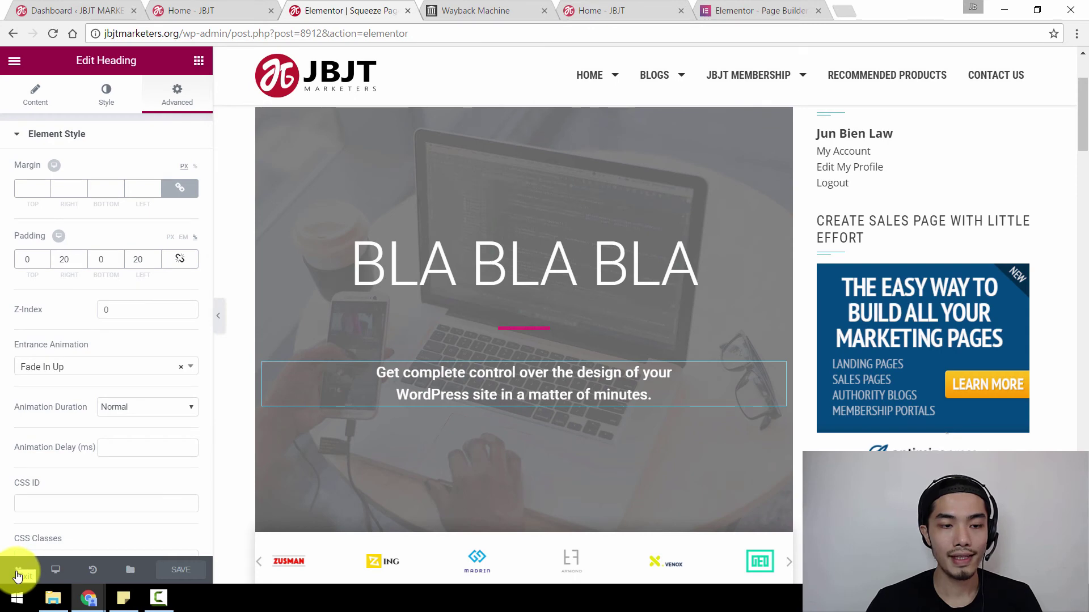
pyautogui.moveTo(17, 575)
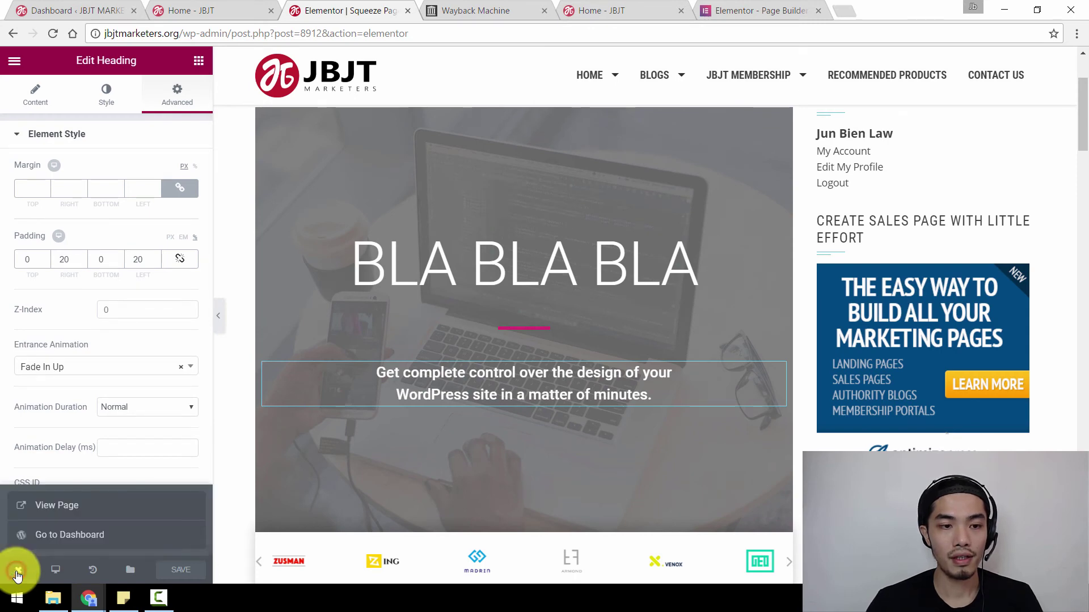
# View the published squeeze page and reload it to watch the entrance animations of the heading and its subtext
pyautogui.click(69, 509)
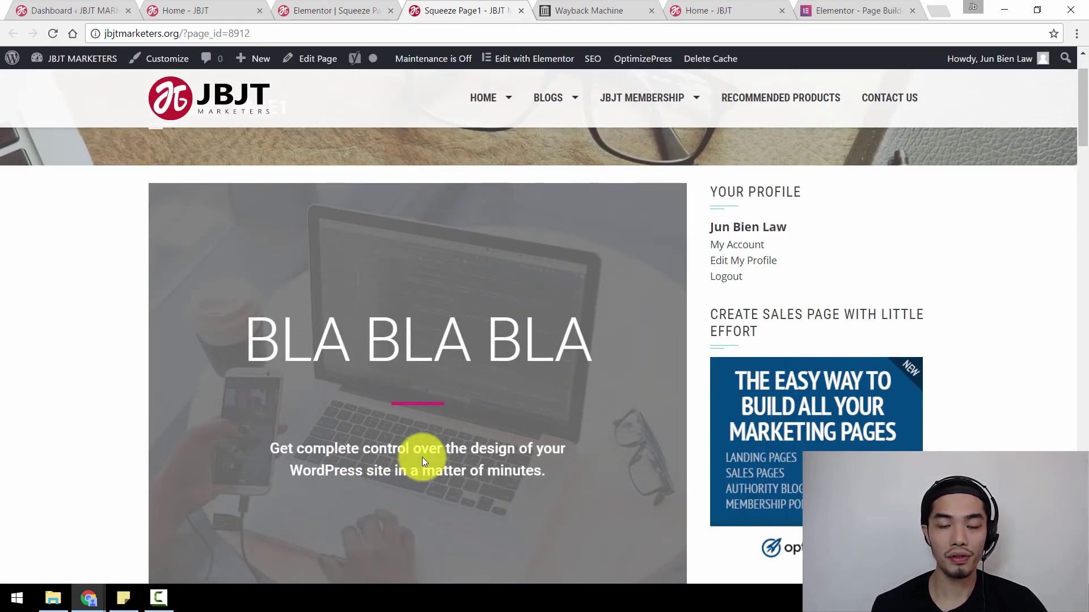
pyautogui.click(52, 34)
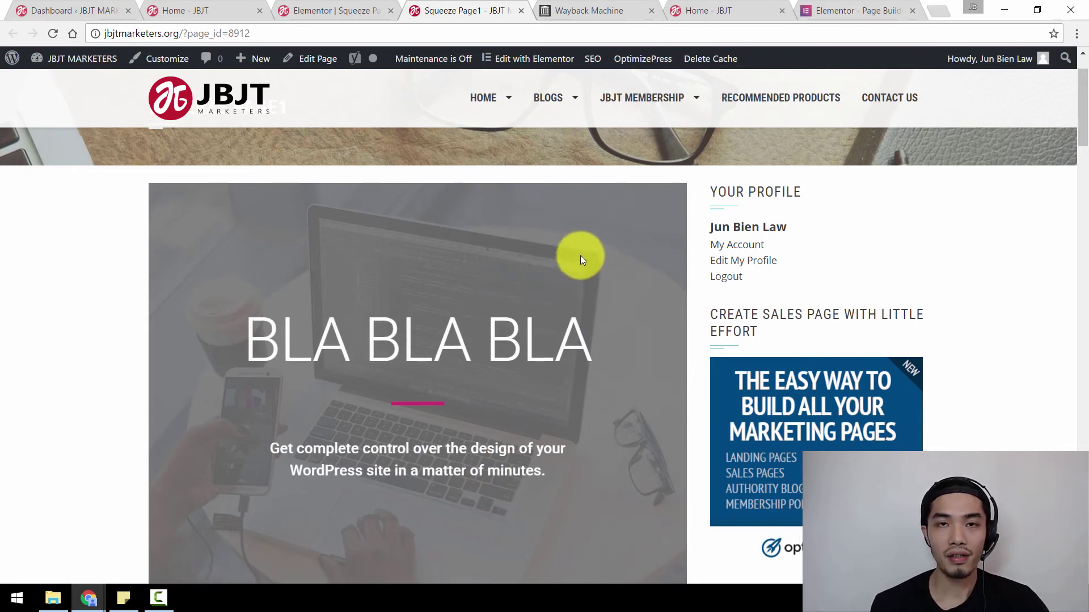
# Set the animation delay of the text under the main heading to 500 ms and save the page
pyautogui.click(341, 5)
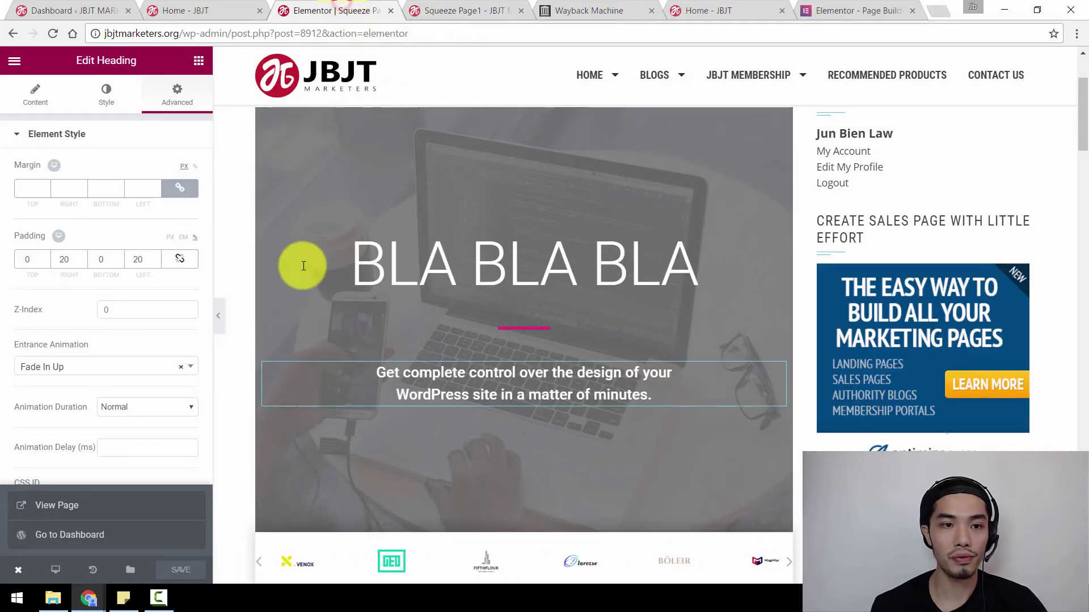
pyautogui.click(513, 383)
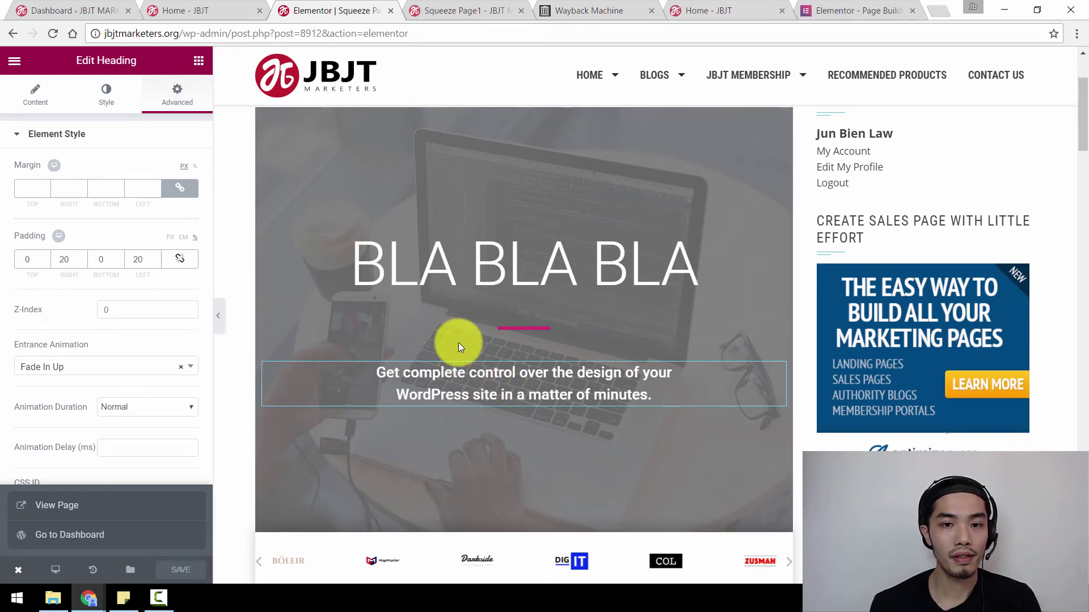
pyautogui.click(176, 91)
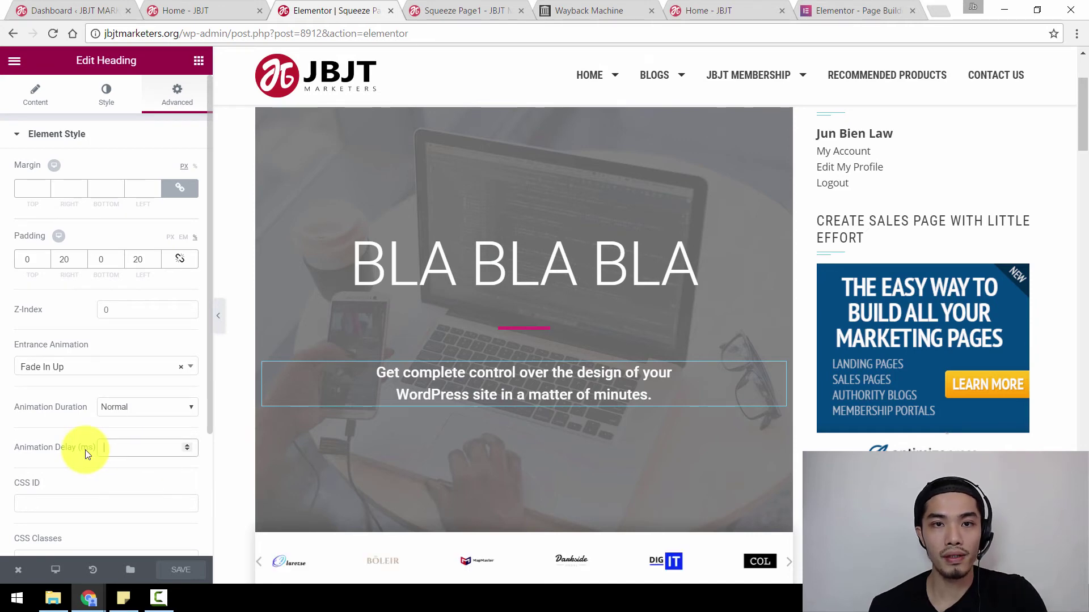
pyautogui.write('500')
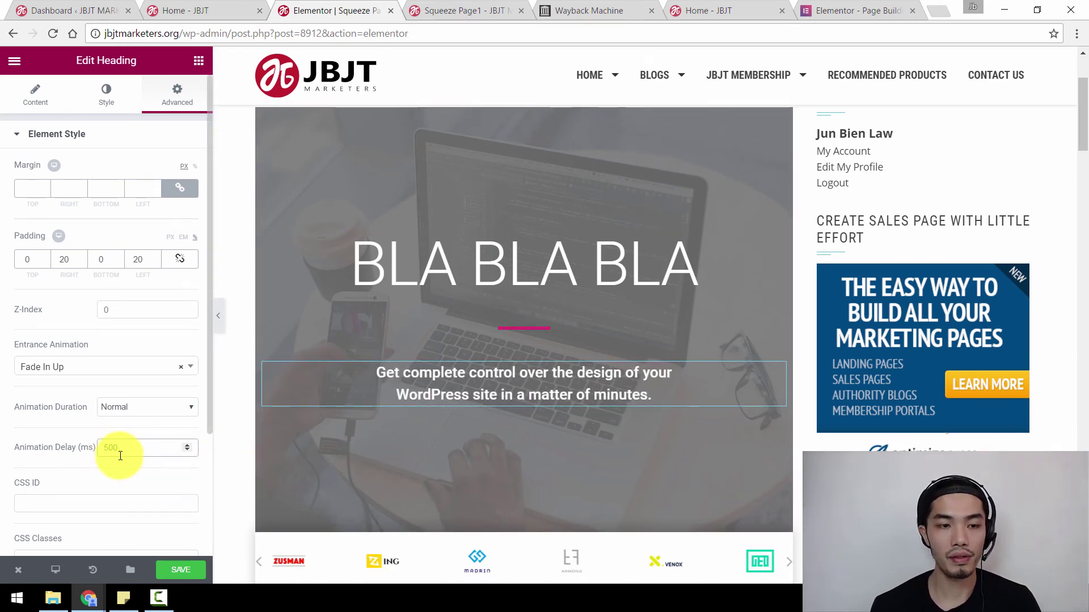
pyautogui.click(186, 570)
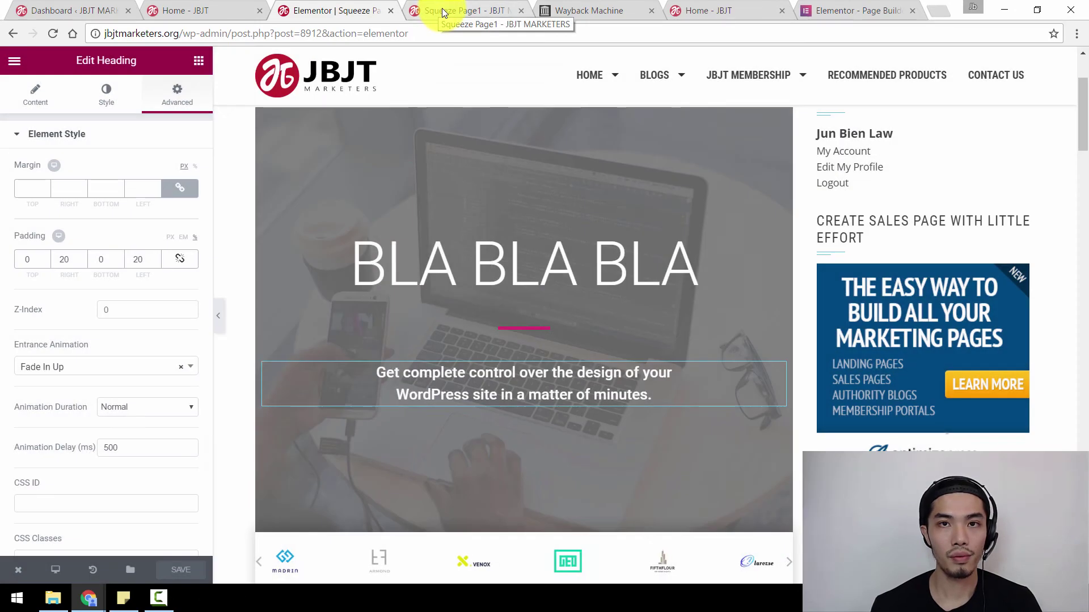
# Reload the published squeeze page to check the delayed subtext animation, and return to the Elementor editor
pyautogui.click(442, 10)
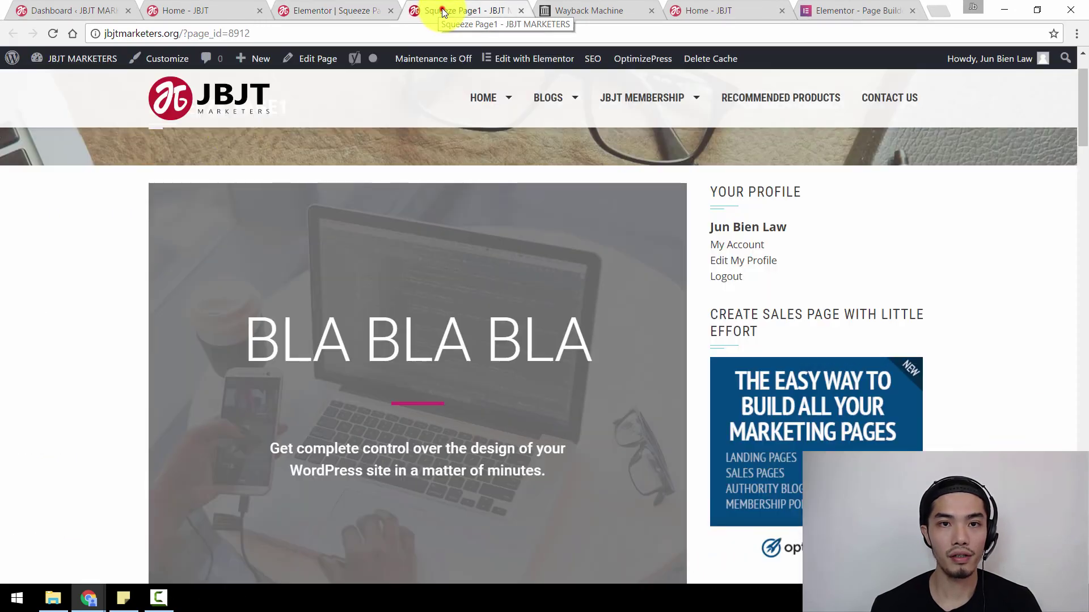
pyautogui.click(53, 34)
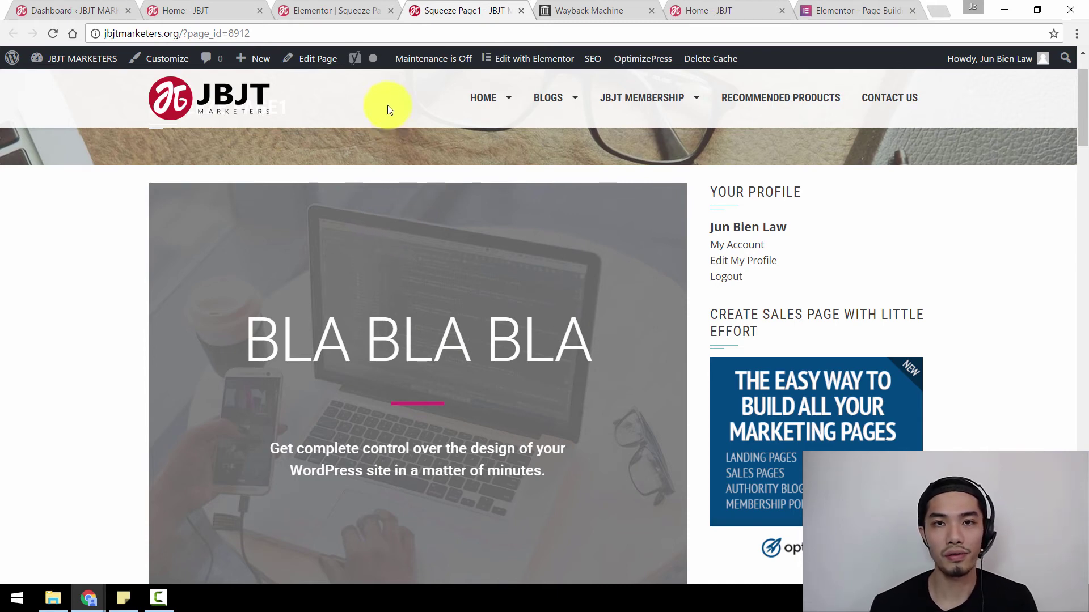
pyautogui.click(342, 14)
# Move the testimonial section further down the page, then move it back directly beneath the logo carousel
pyautogui.scroll(1, 496, 341)
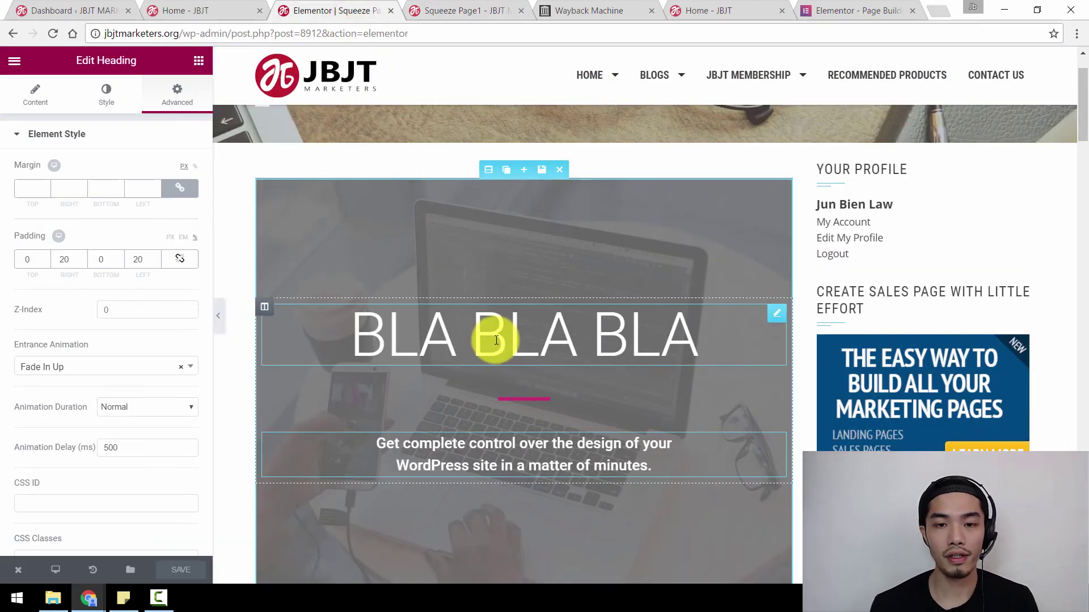
pyautogui.scroll(-7, 496, 340)
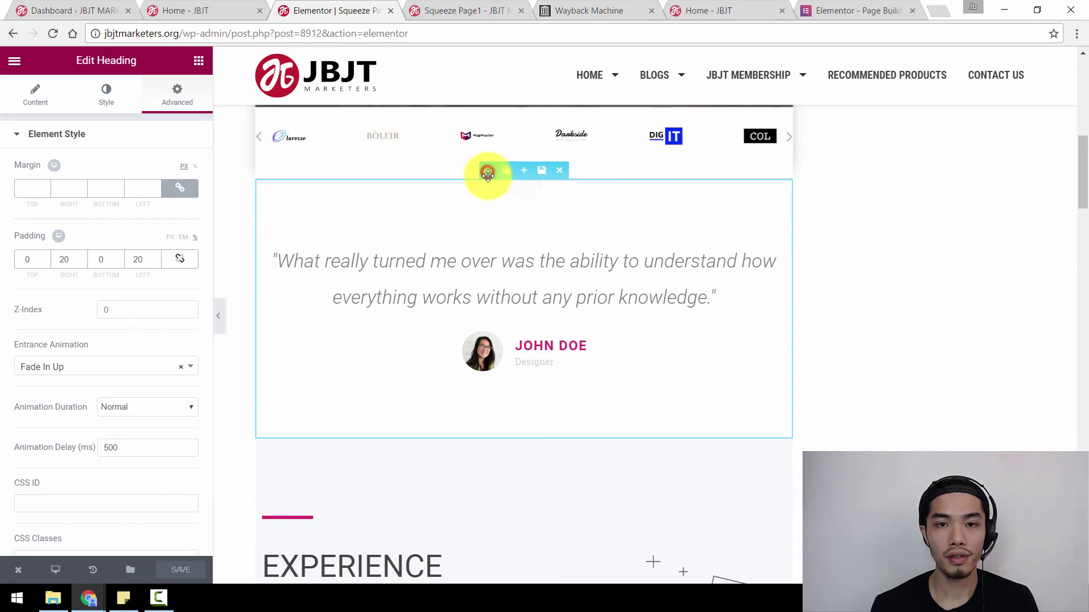
pyautogui.moveTo(488, 175); pyautogui.dragTo(523, 266)
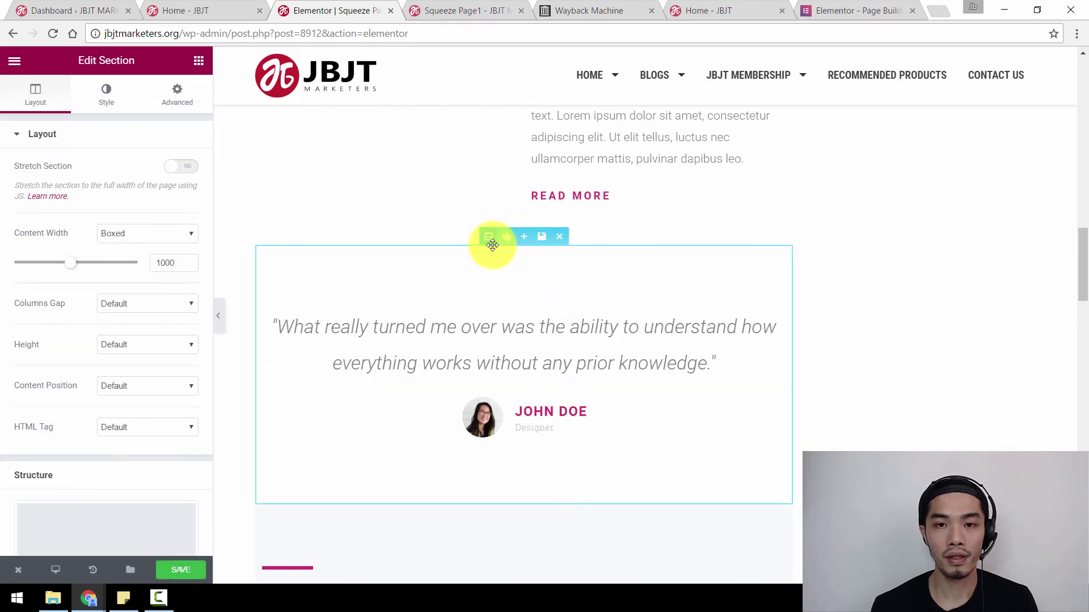
pyautogui.moveTo(493, 244); pyautogui.dragTo(540, 298)
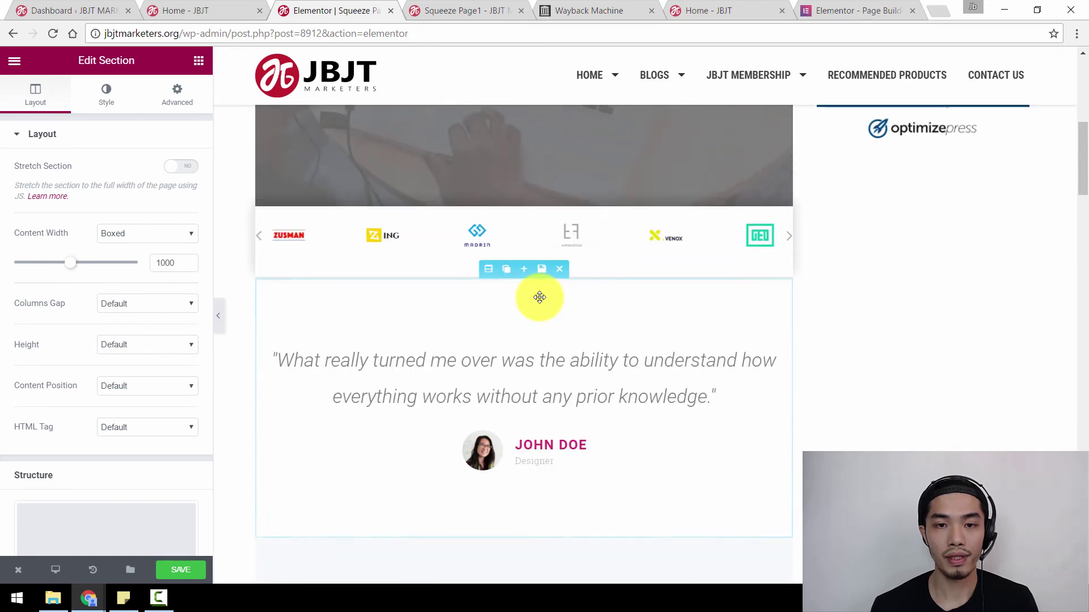
# Apply the Fade In Left entrance animation to the "Experience design at scale scale" heading
pyautogui.scroll(-3, 540, 301)
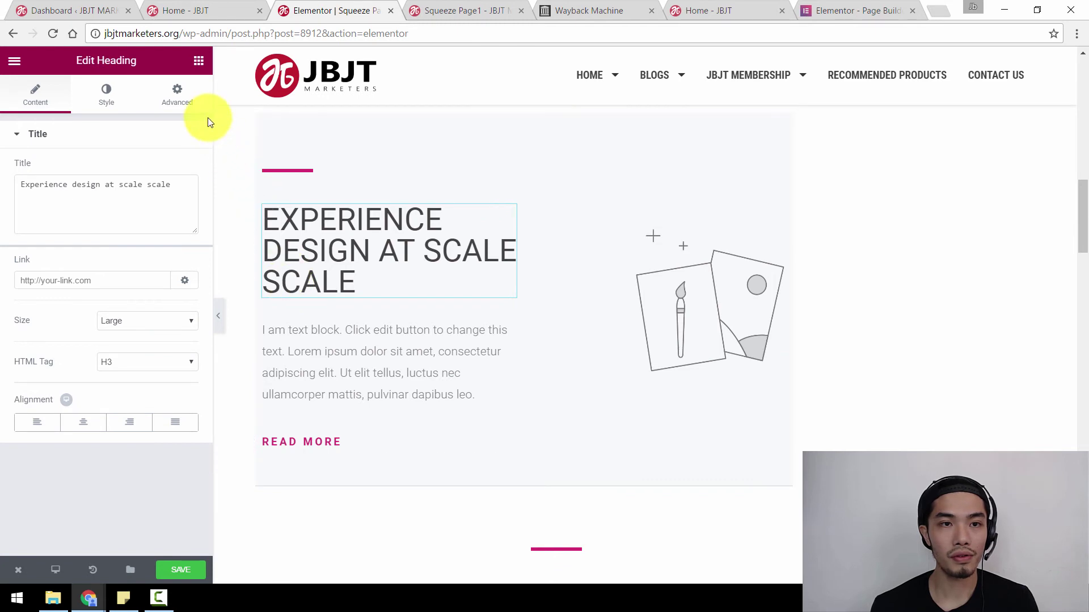
pyautogui.click(174, 96)
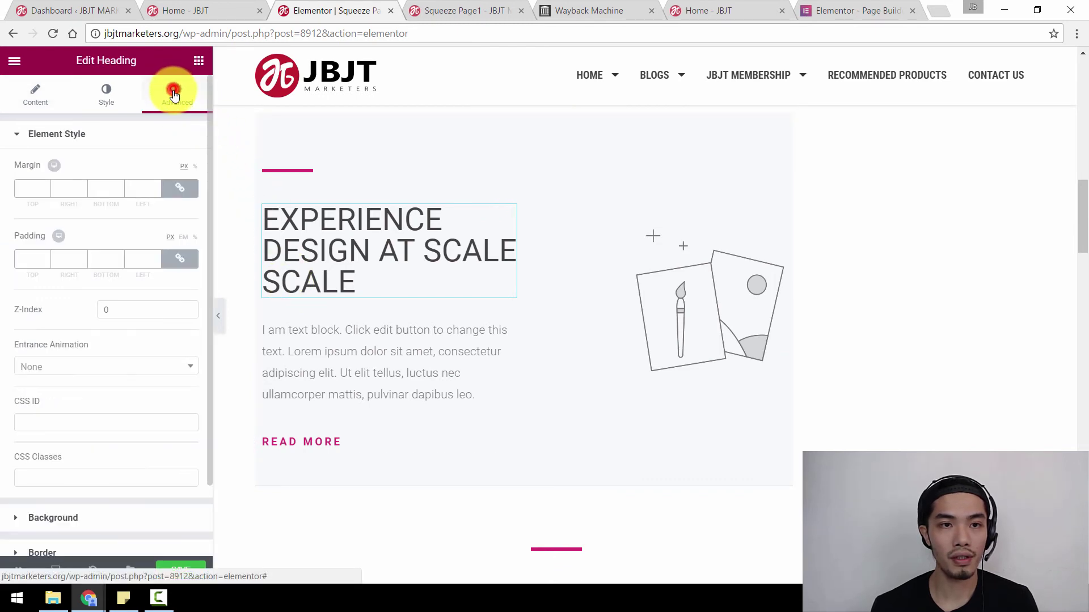
pyautogui.click(154, 369)
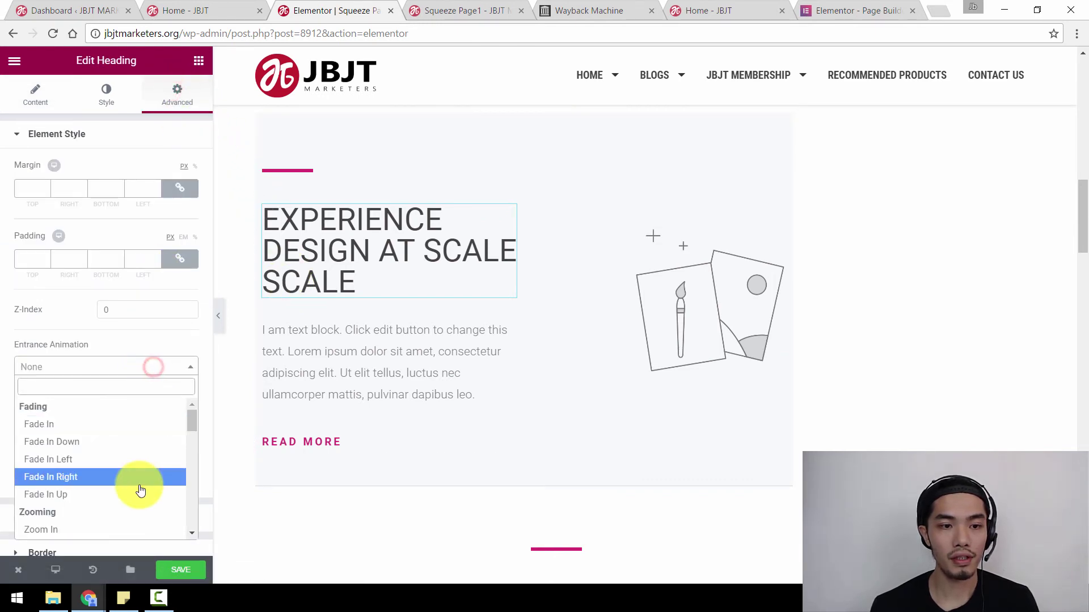
pyautogui.click(136, 458)
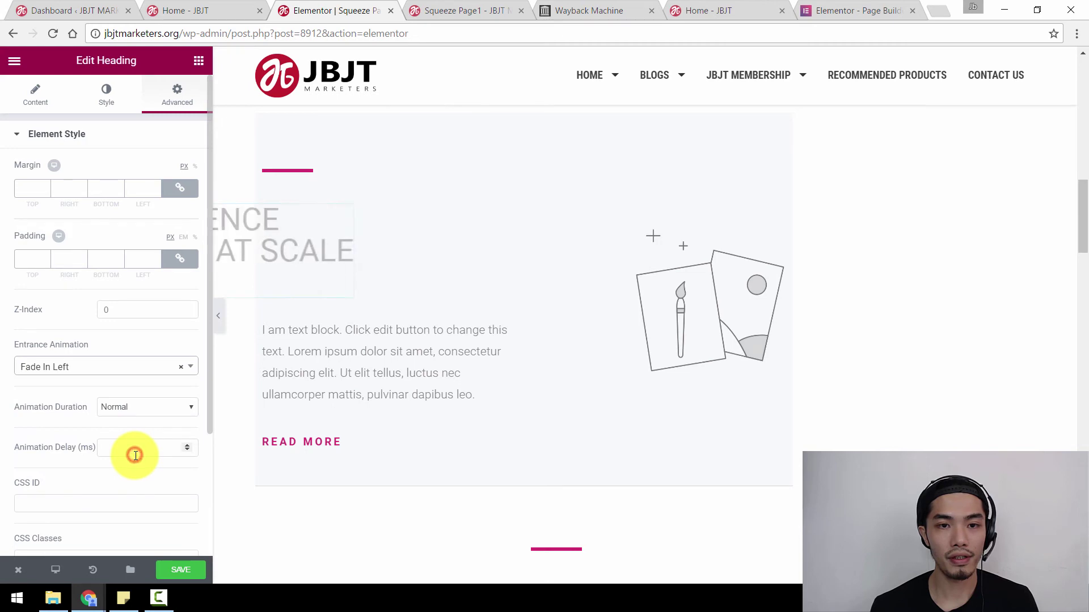
# Apply the Fade In Left entrance animation to the text block under the "Experience design at scale scale" heading
pyautogui.click(340, 348)
pyautogui.click(176, 97)
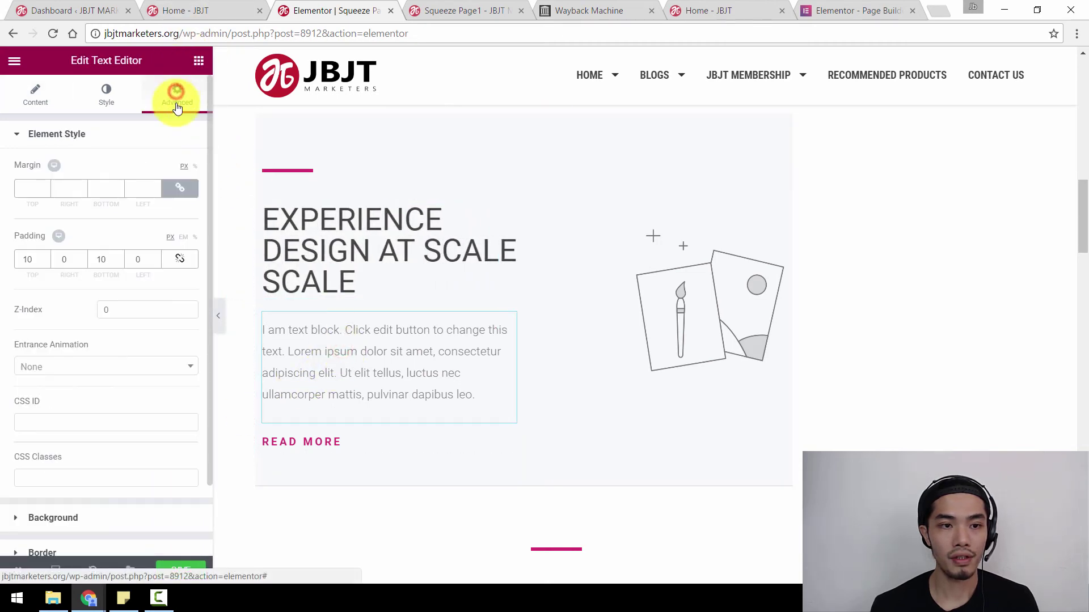
pyautogui.click(155, 367)
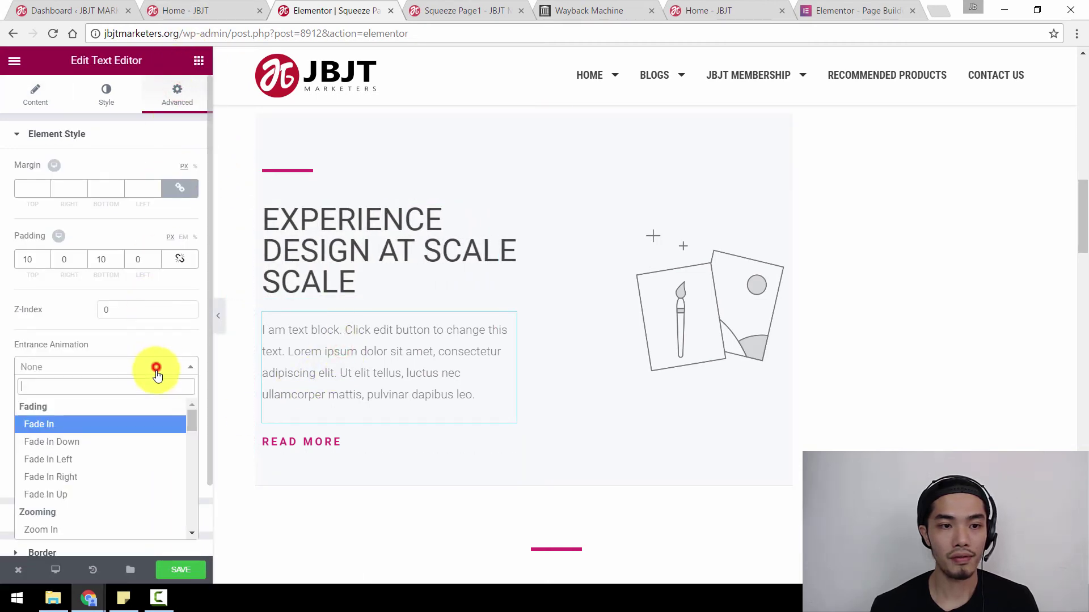
pyautogui.click(116, 460)
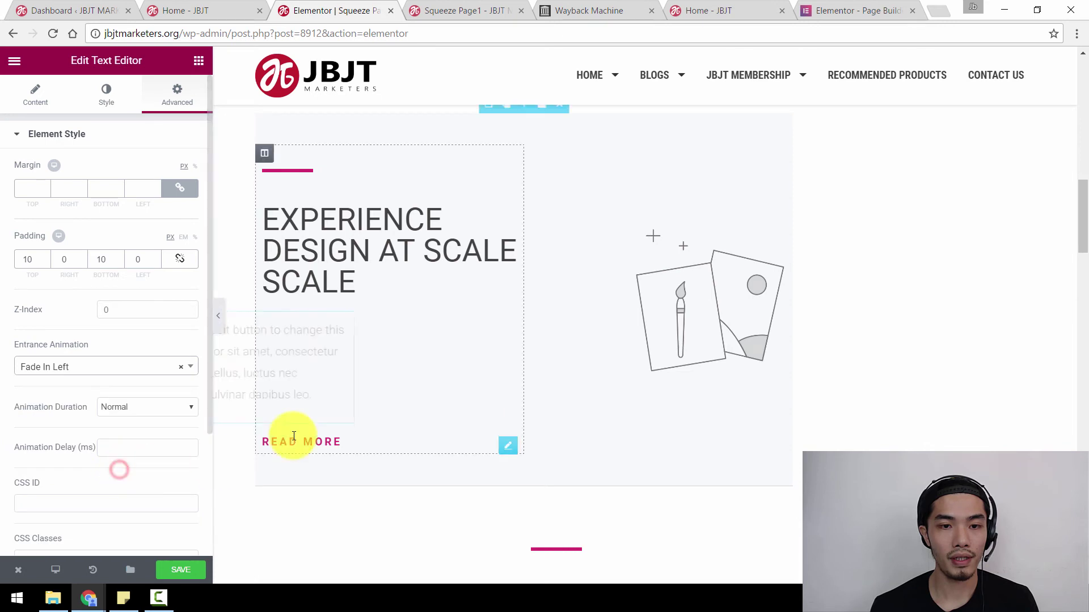
# Apply the Rotate In Down Left entrance animation to the brush-and-picture image beside the "Experience design" text
pyautogui.click(662, 311)
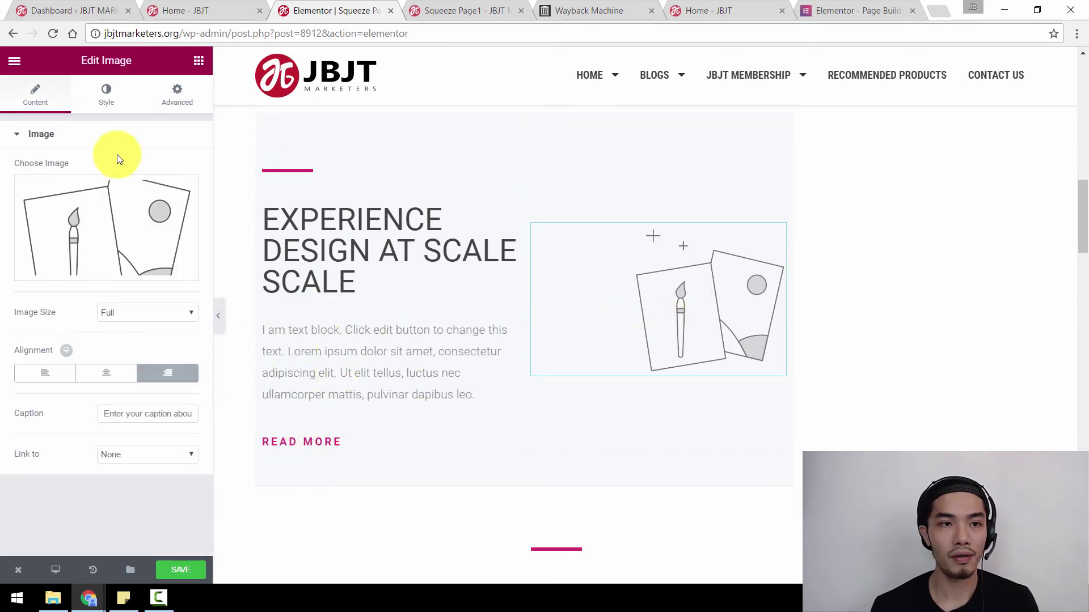
pyautogui.click(106, 95)
pyautogui.click(177, 96)
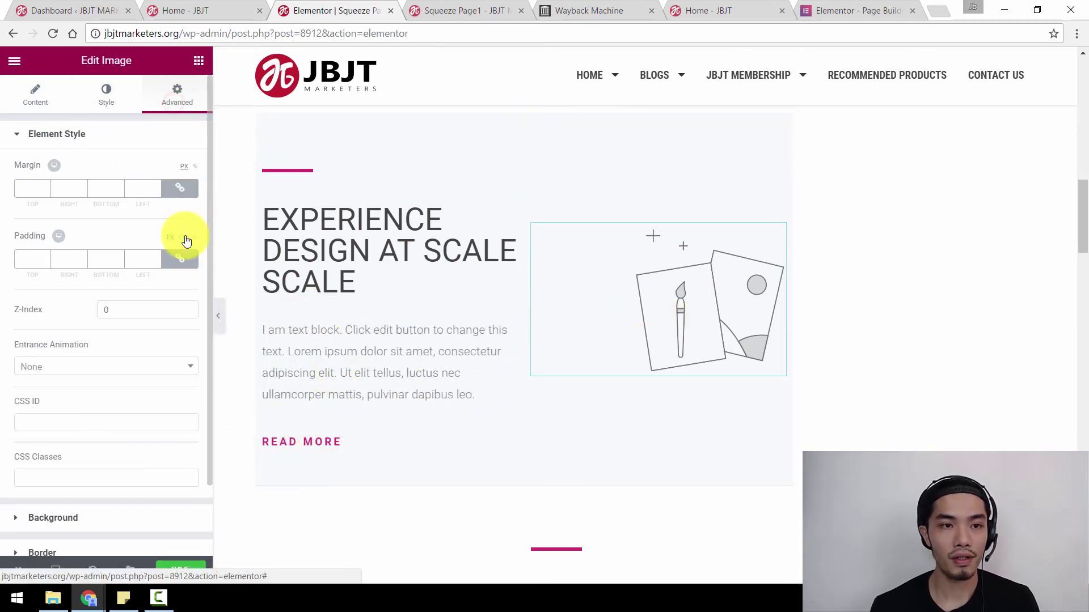
pyautogui.click(136, 367)
pyautogui.scroll(-7, 136, 454)
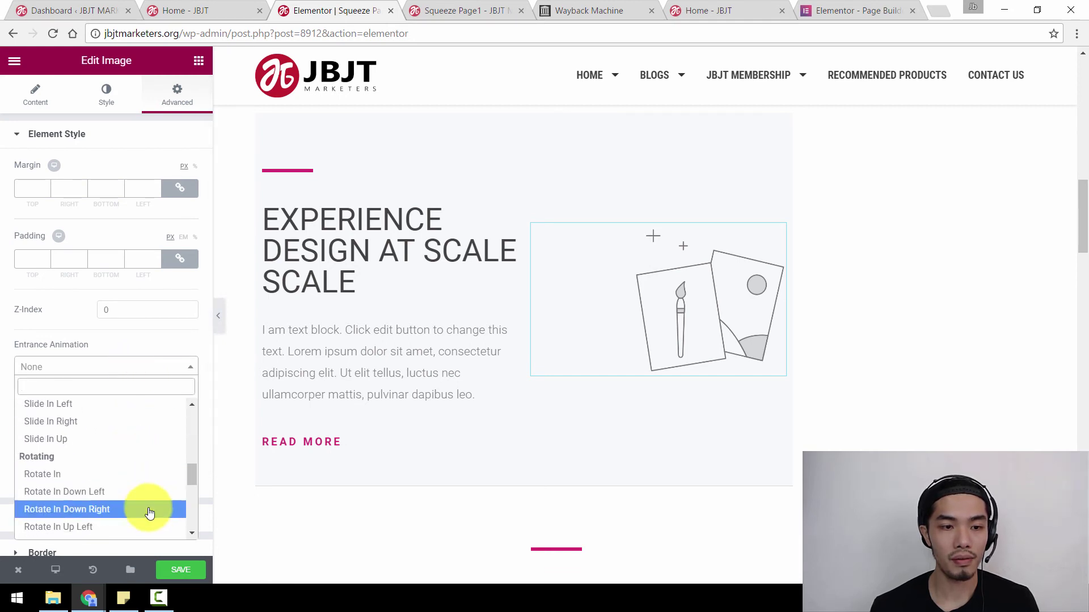
pyautogui.click(144, 492)
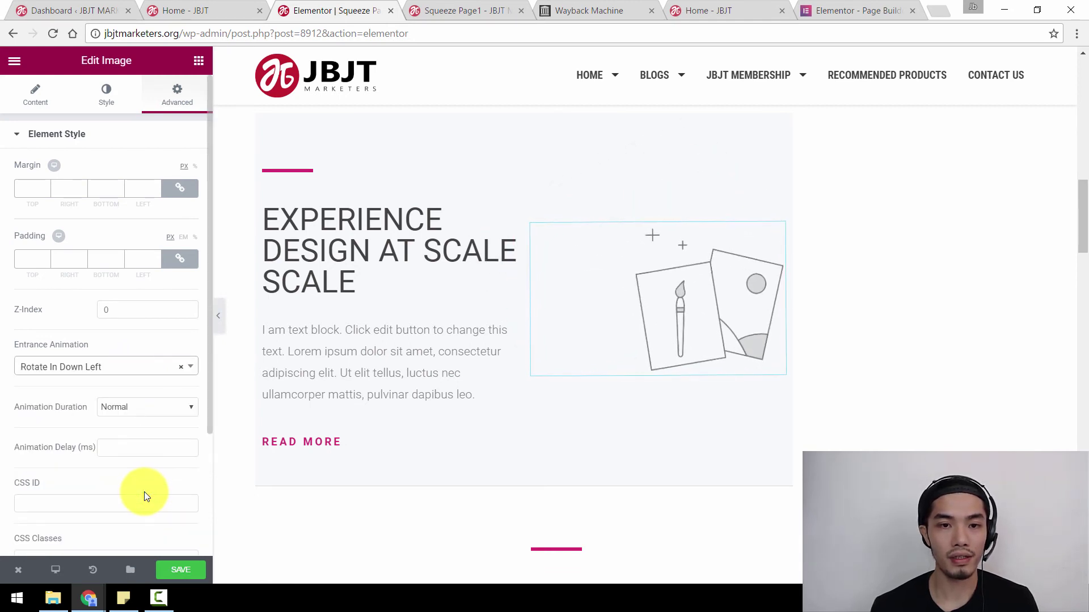
# Apply the Fade In Up entrance animation to the "Read More" text in the "Experience design" section and save the page
pyautogui.click(352, 443)
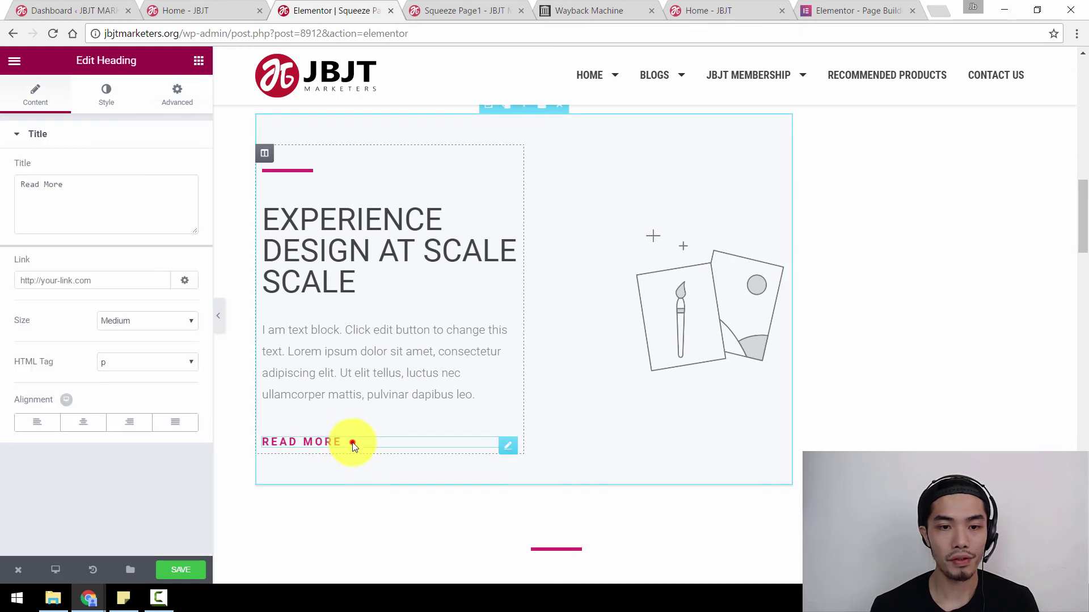
pyautogui.click(176, 96)
pyautogui.click(128, 364)
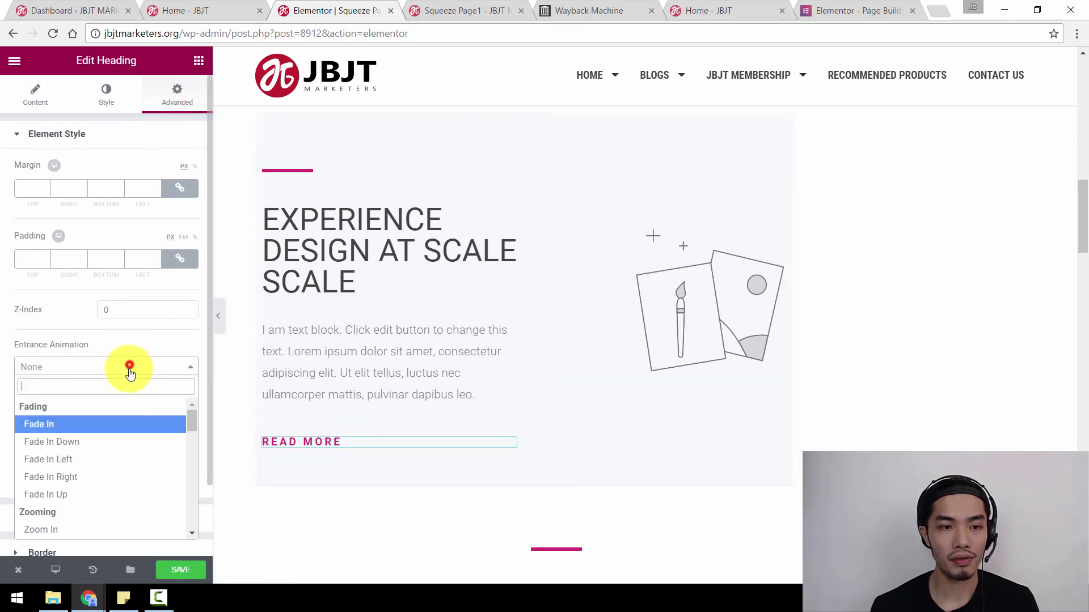
pyautogui.click(123, 494)
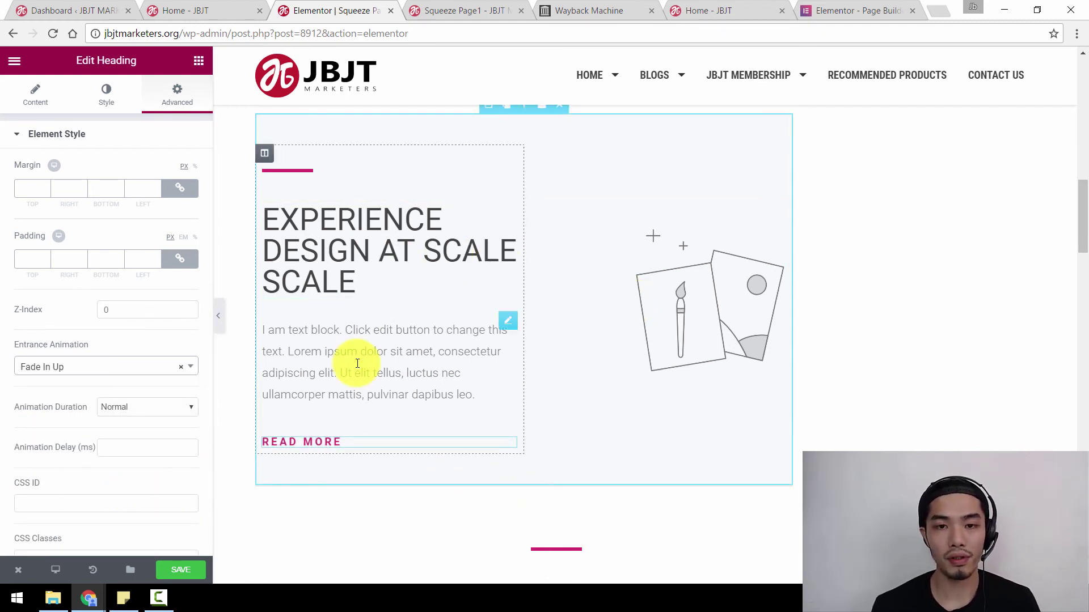
pyautogui.click(173, 570)
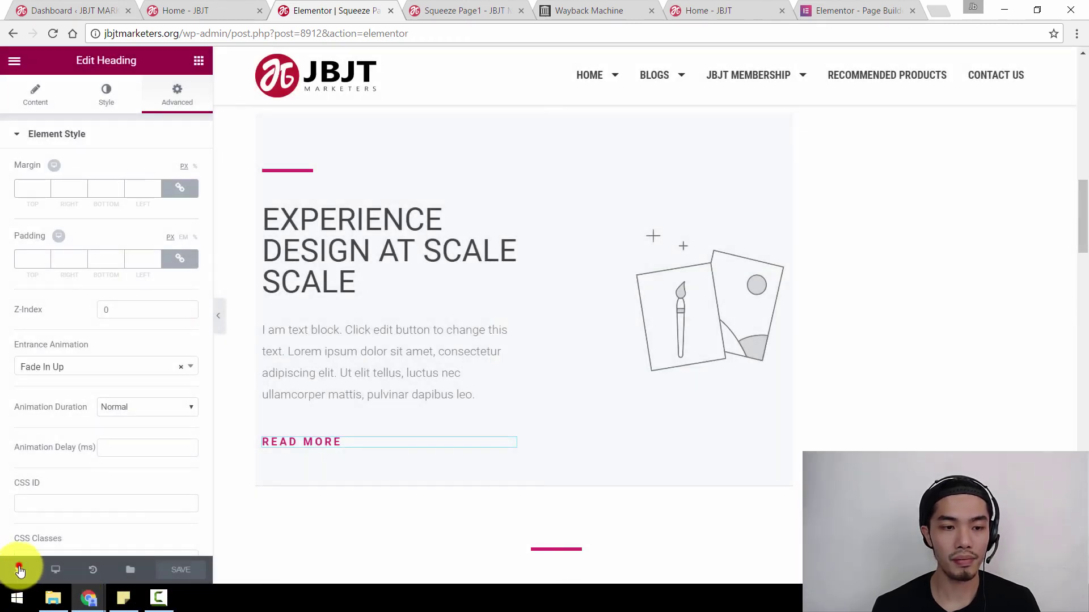
# View the published page down to the "Experience design" section, reload it to check the animations, and return to the Elementor editor
pyautogui.moveTo(20, 571)
pyautogui.click(57, 506)
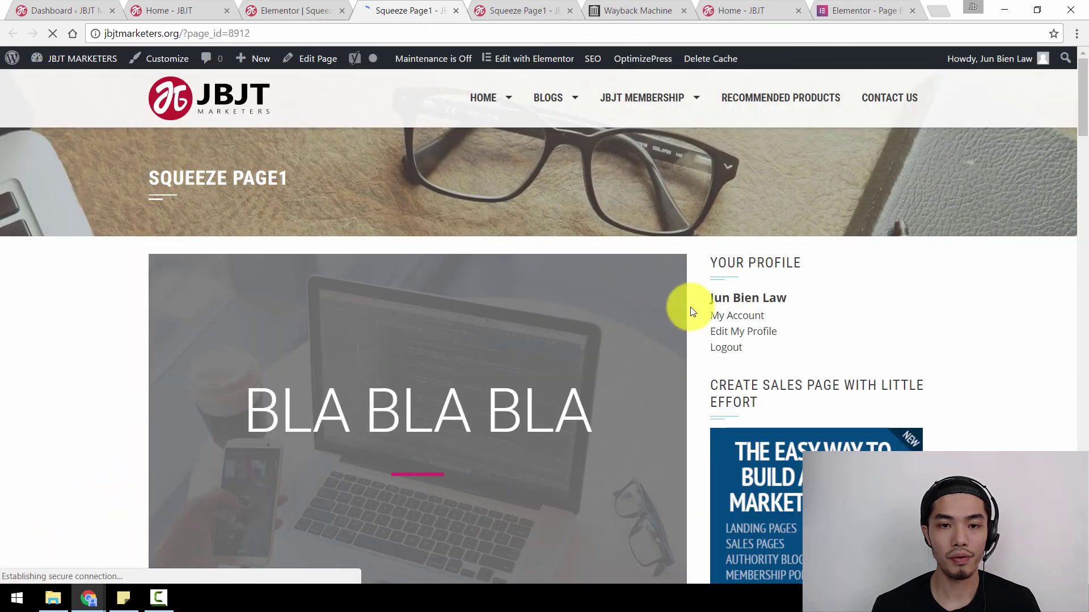
pyautogui.scroll(-1, 696, 309)
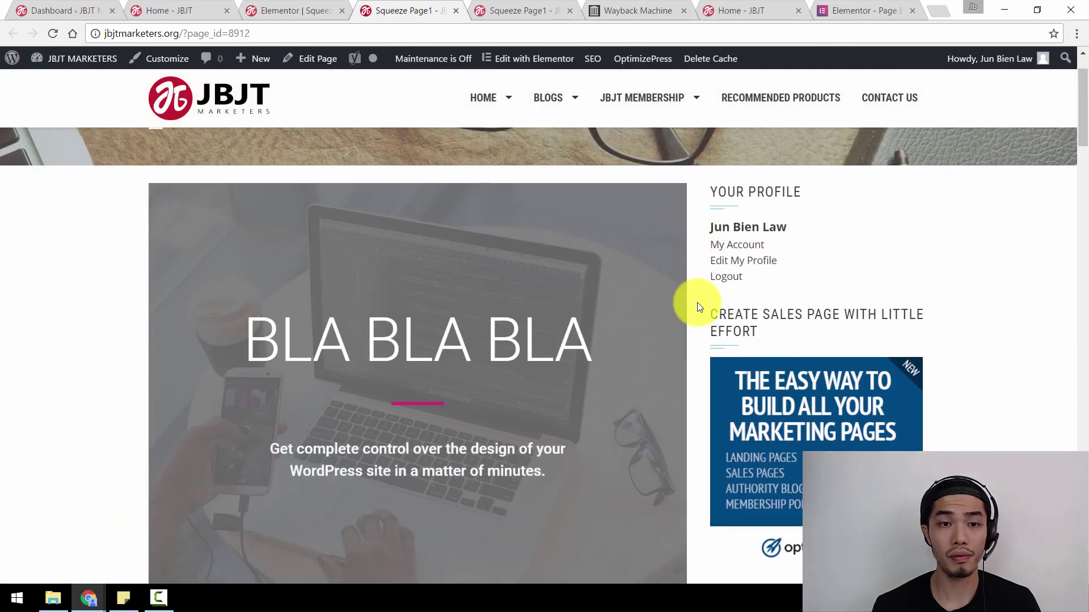
pyautogui.scroll(-5, 699, 304)
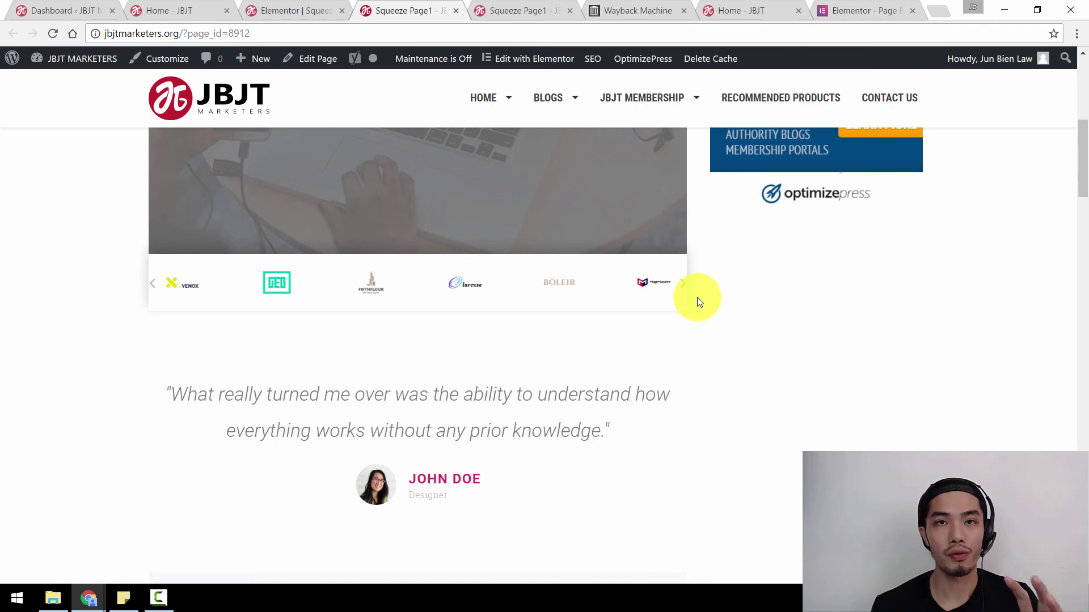
pyautogui.scroll(-5, 699, 300)
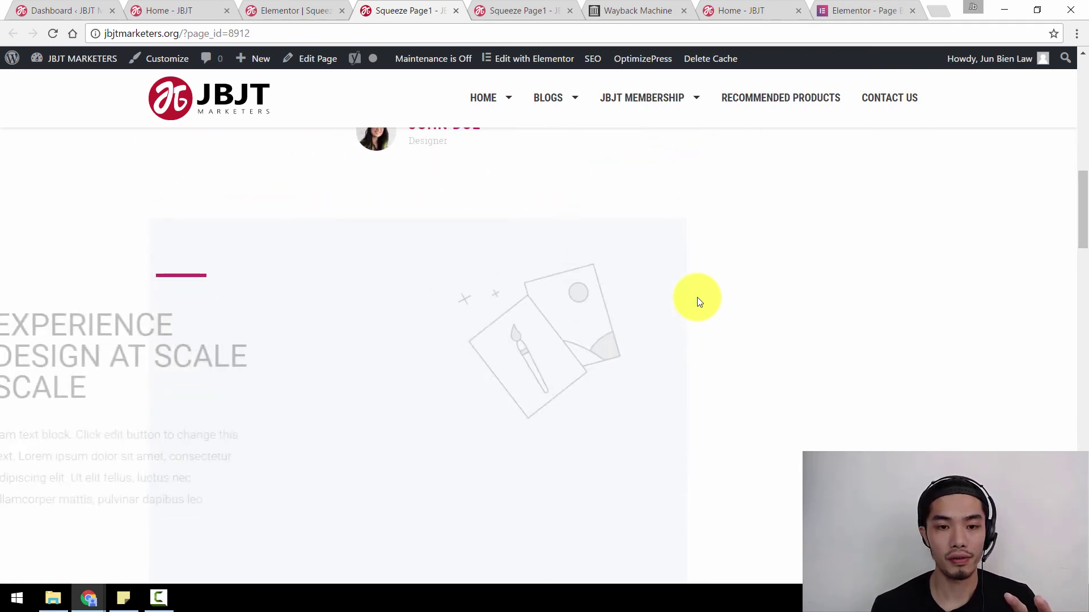
pyautogui.scroll(-1, 699, 300)
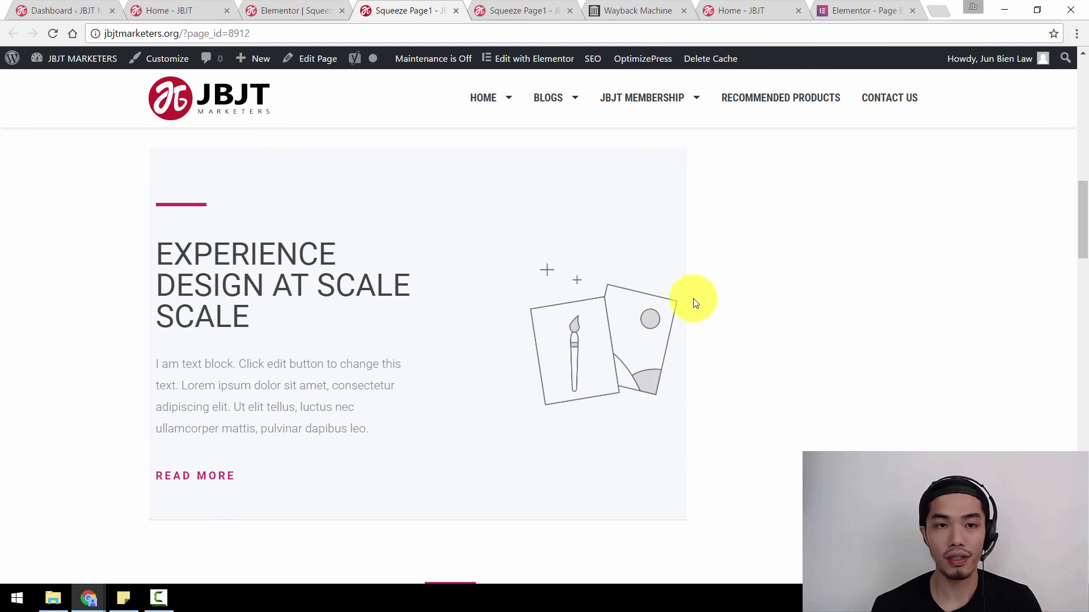
pyautogui.click(47, 35)
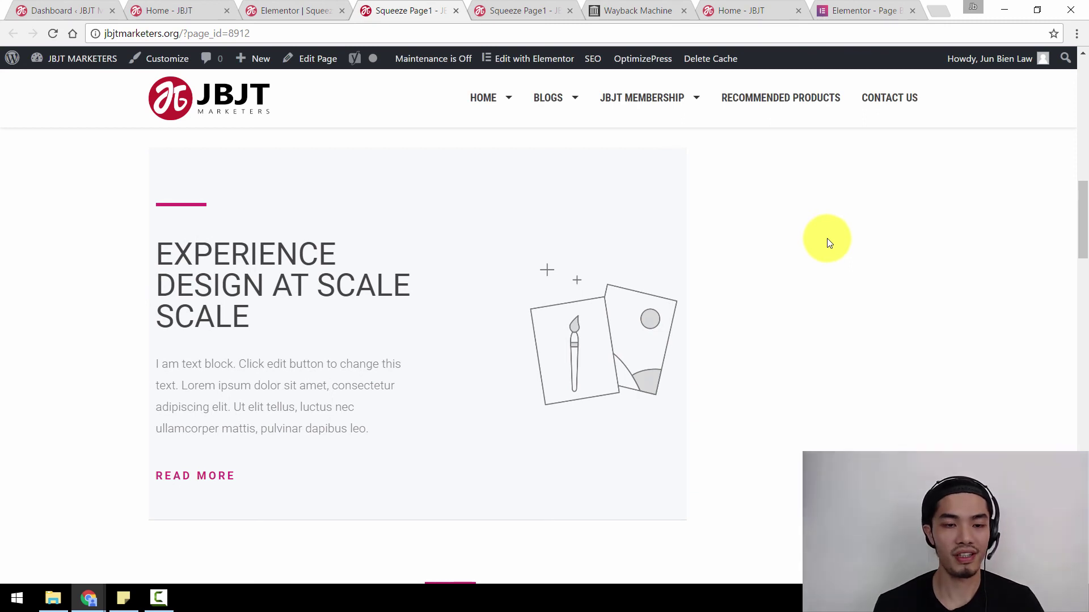
pyautogui.click(294, 10)
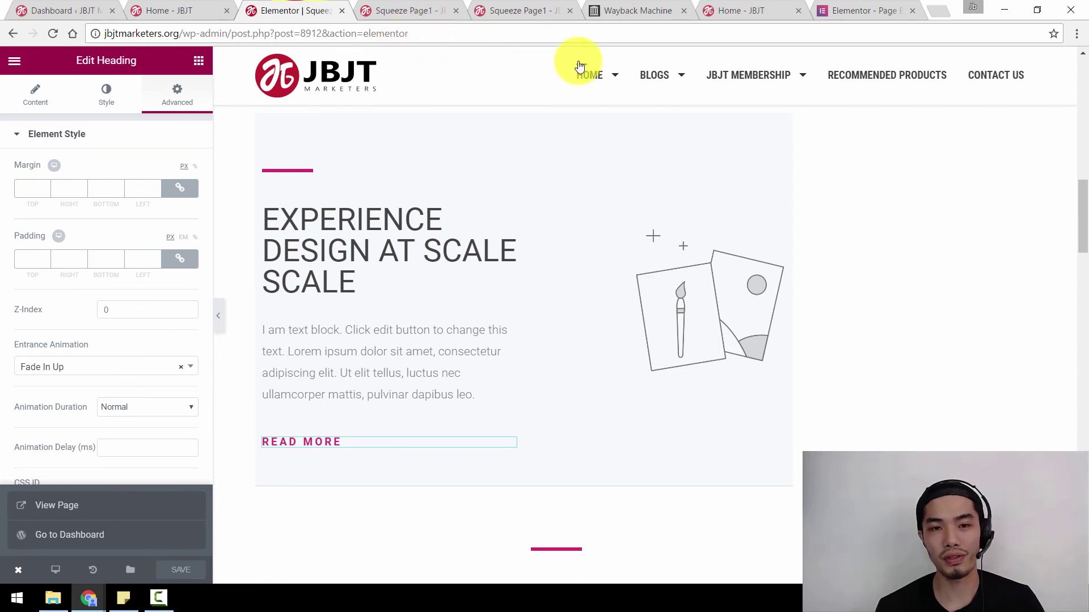
# Set the brush-and-picture image's size to 71% and widen the text column beside it to about three fifths of the section
pyautogui.click(981, 236)
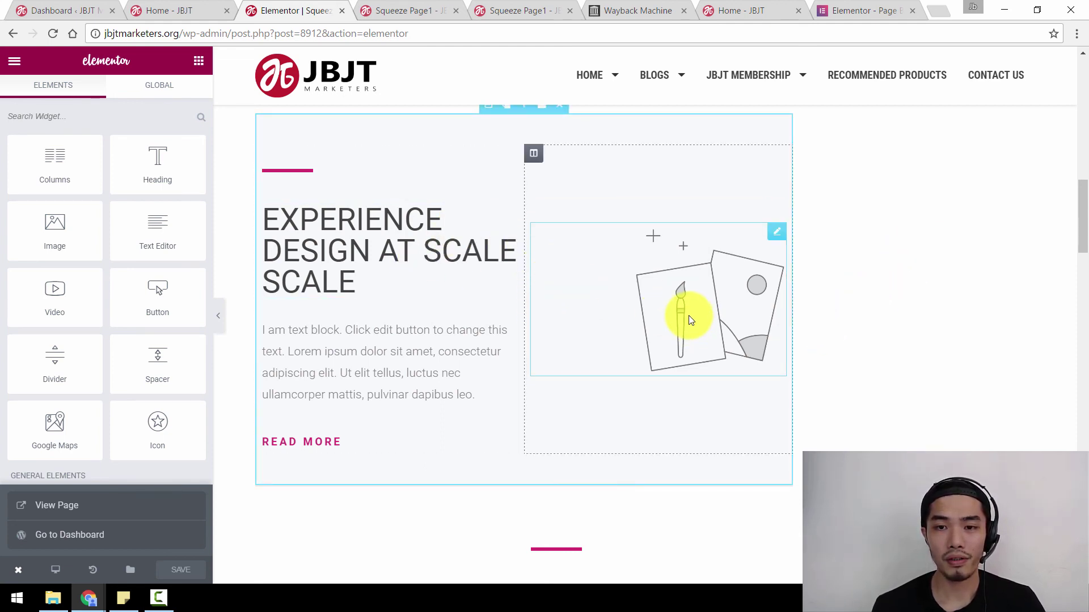
pyautogui.click(618, 306)
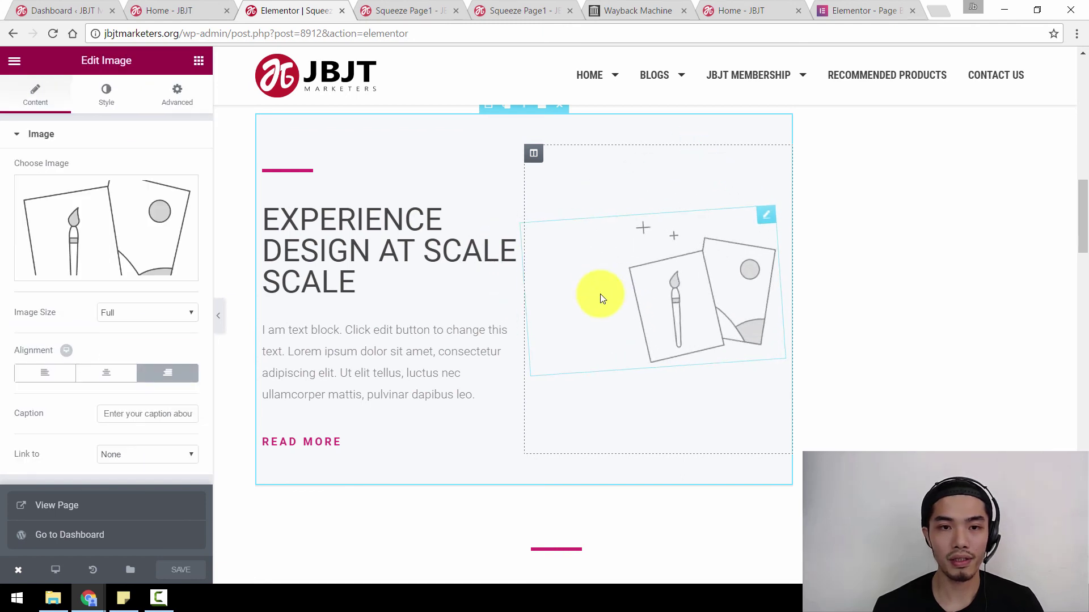
pyautogui.click(106, 96)
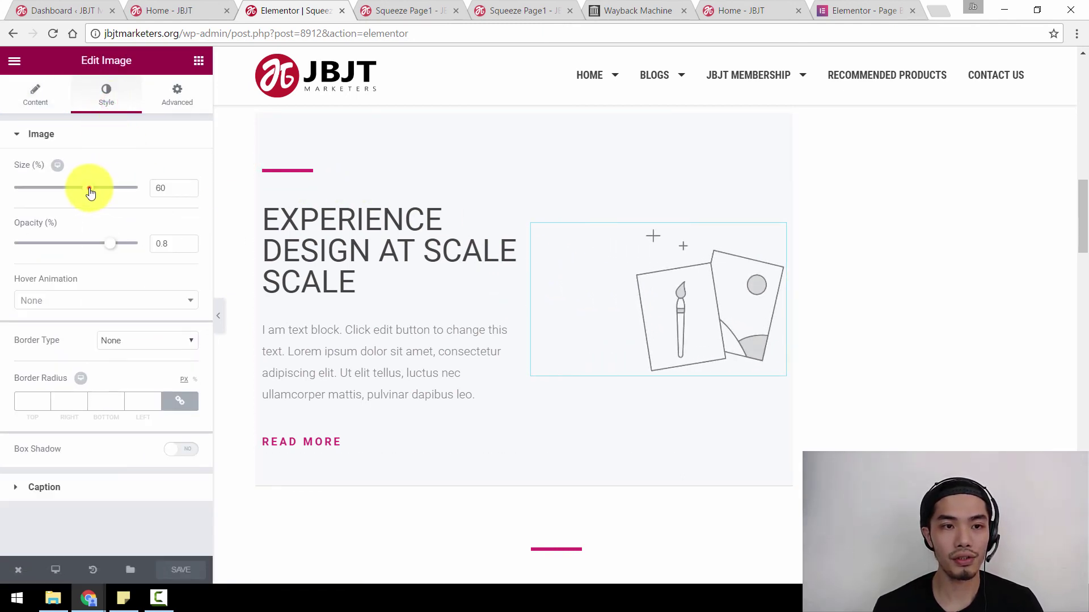
pyautogui.moveTo(90, 187)
pyautogui.mouseDown()
pyautogui.moveTo(72, 188)
pyautogui.moveTo(163, 175)
pyautogui.moveTo(95, 206)
pyautogui.moveTo(114, 200)
pyautogui.moveTo(102, 196)
pyautogui.mouseUp()
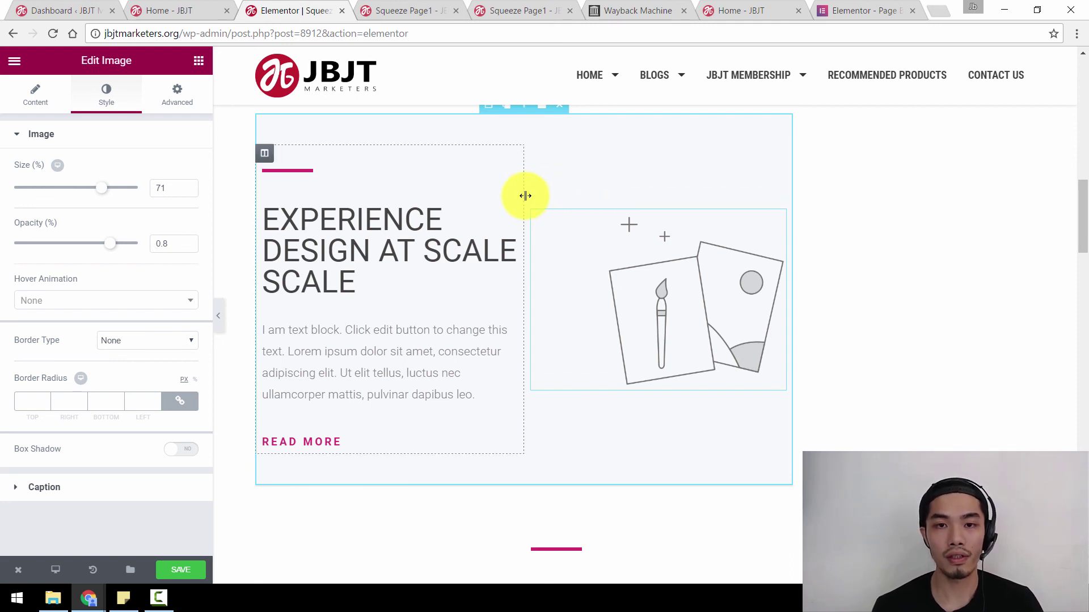
pyautogui.moveTo(525, 194); pyautogui.dragTo(651, 226)
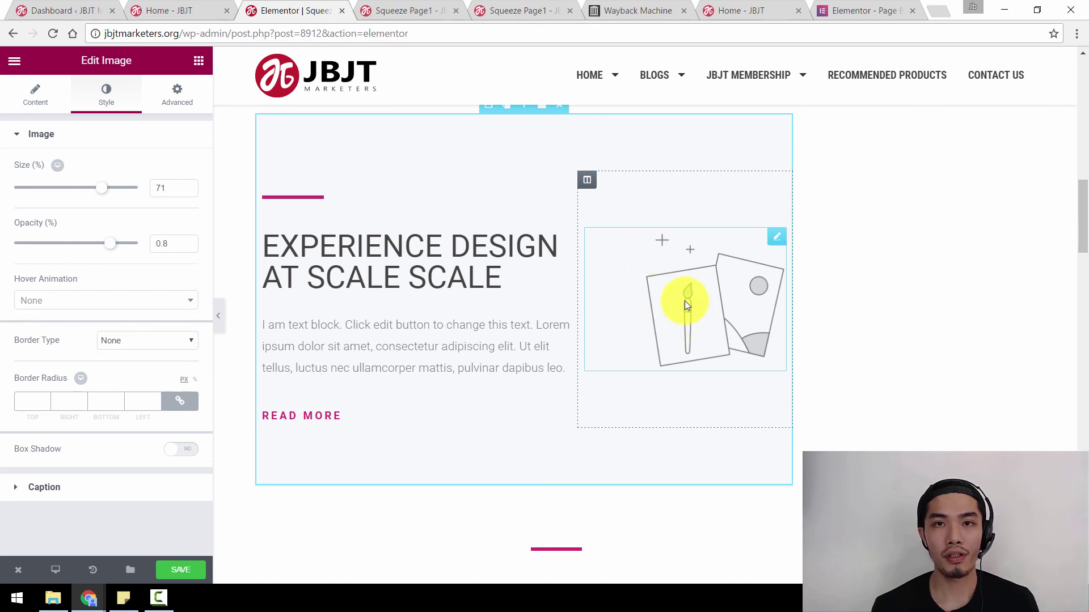
# Apply the Grow hover animation to the brush-and-picture image, save, and check it on the published page
pyautogui.click(170, 301)
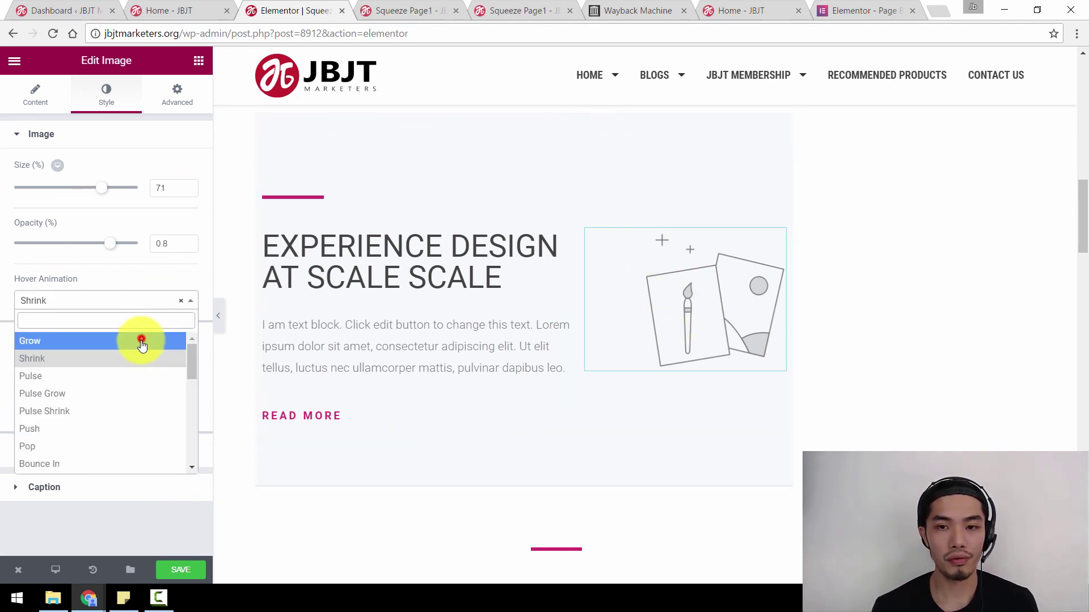
pyautogui.click(142, 341)
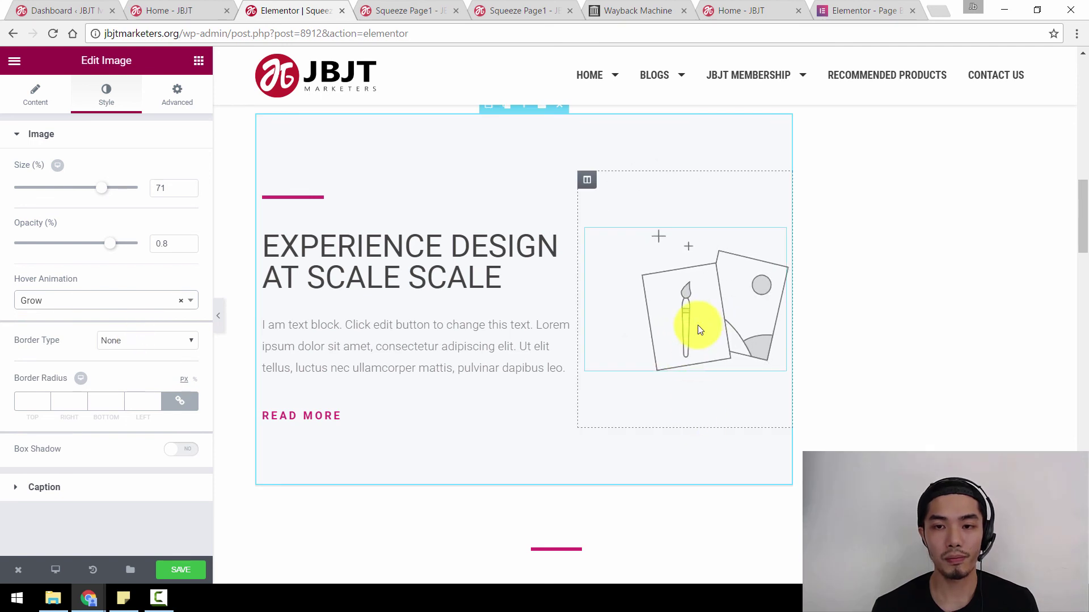
pyautogui.hotkey('ctrl', 'Tab')
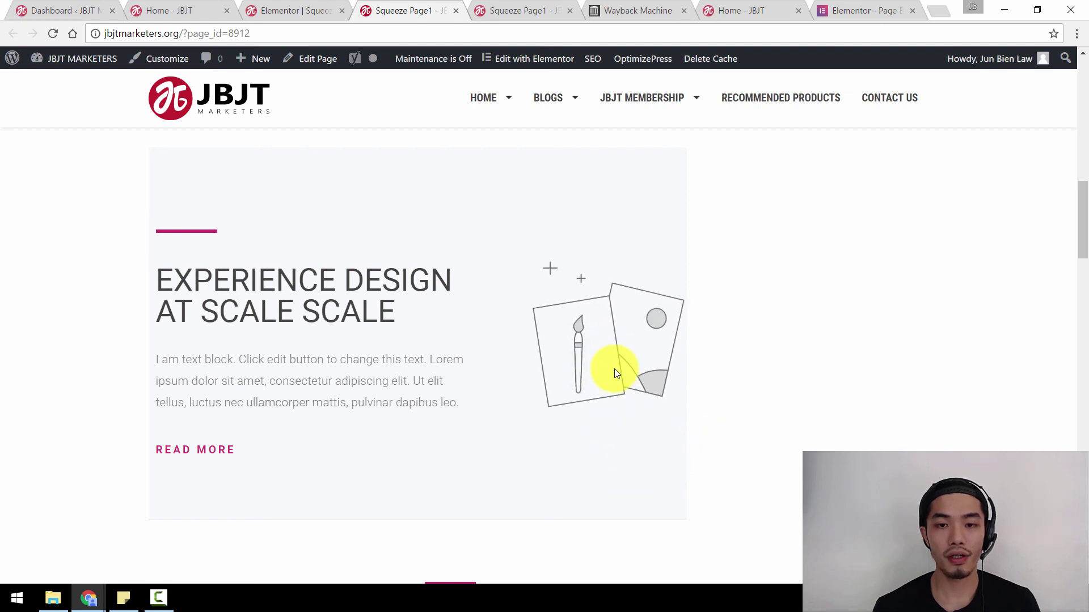
pyautogui.hotkey('ctrl', 'shift', 'Tab')
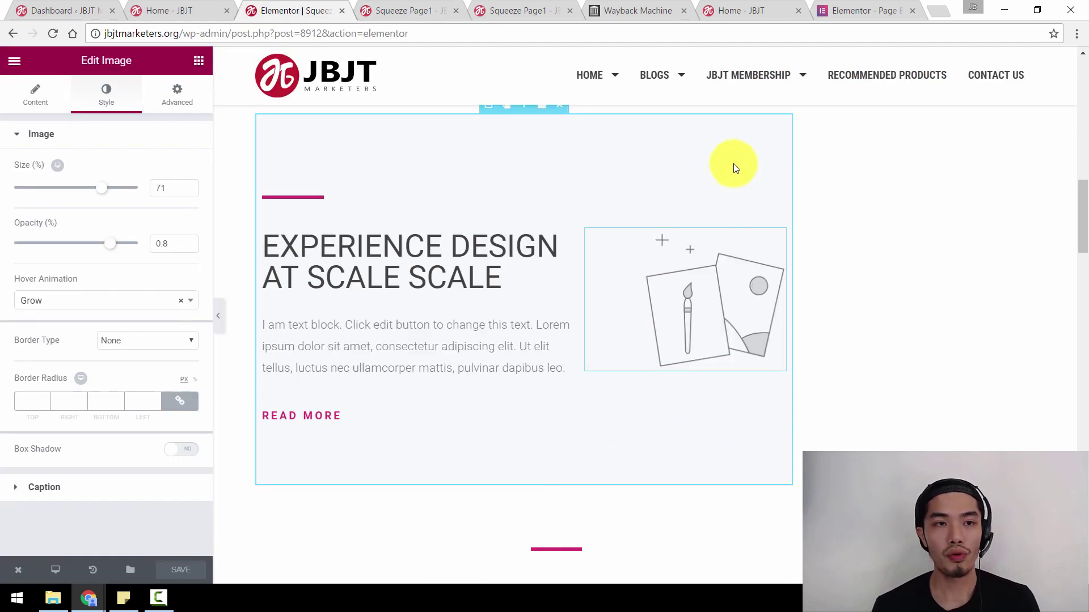